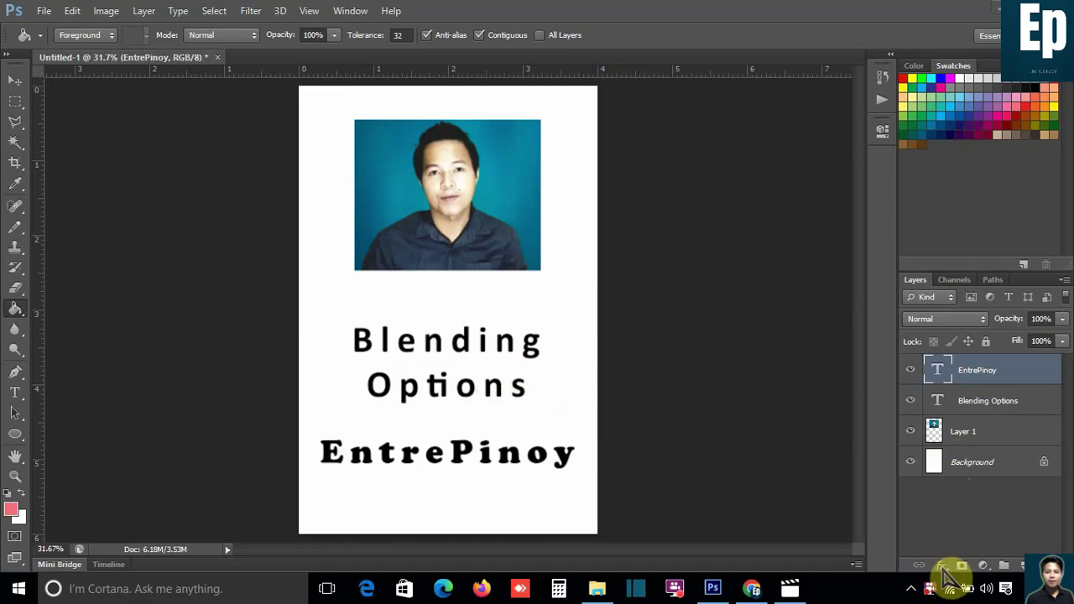
Look at the EntrePinoy text's Blending Options without changes, then select the photo layer, Layer 1.
click(942, 567)
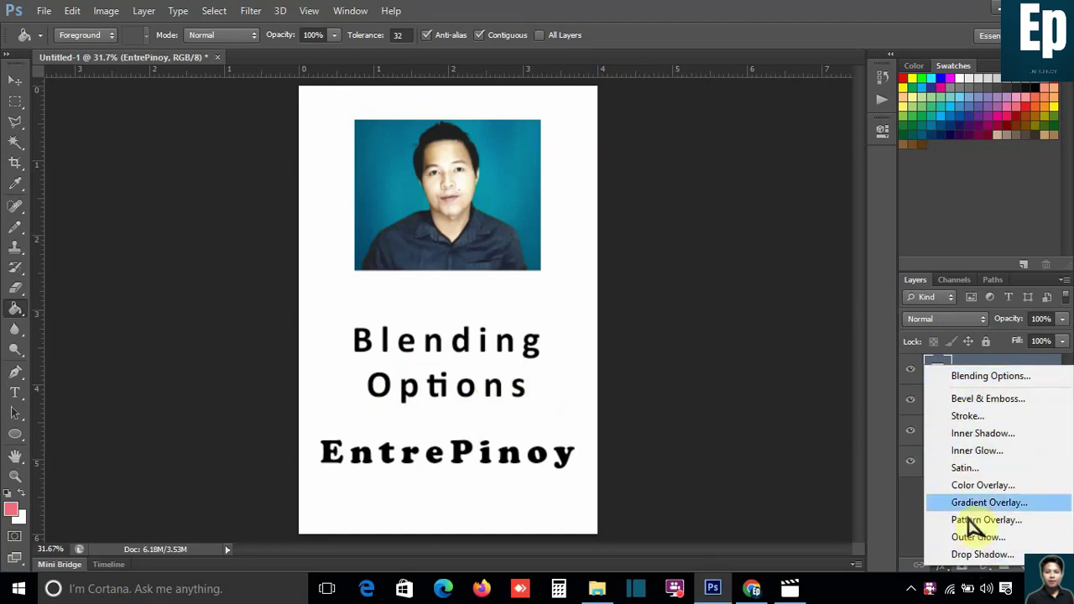
click(990, 377)
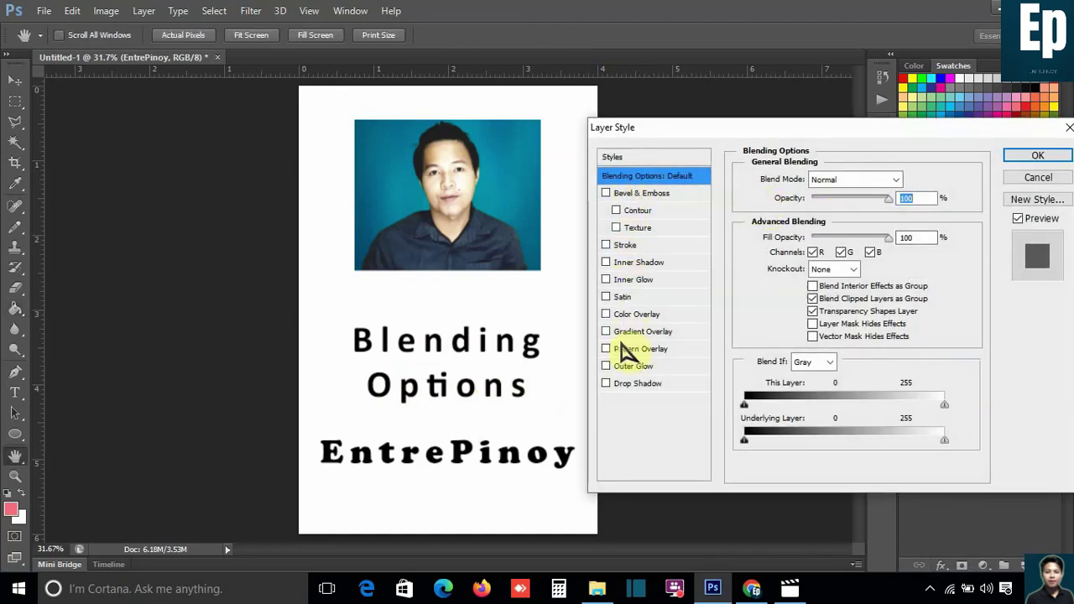
click(1038, 177)
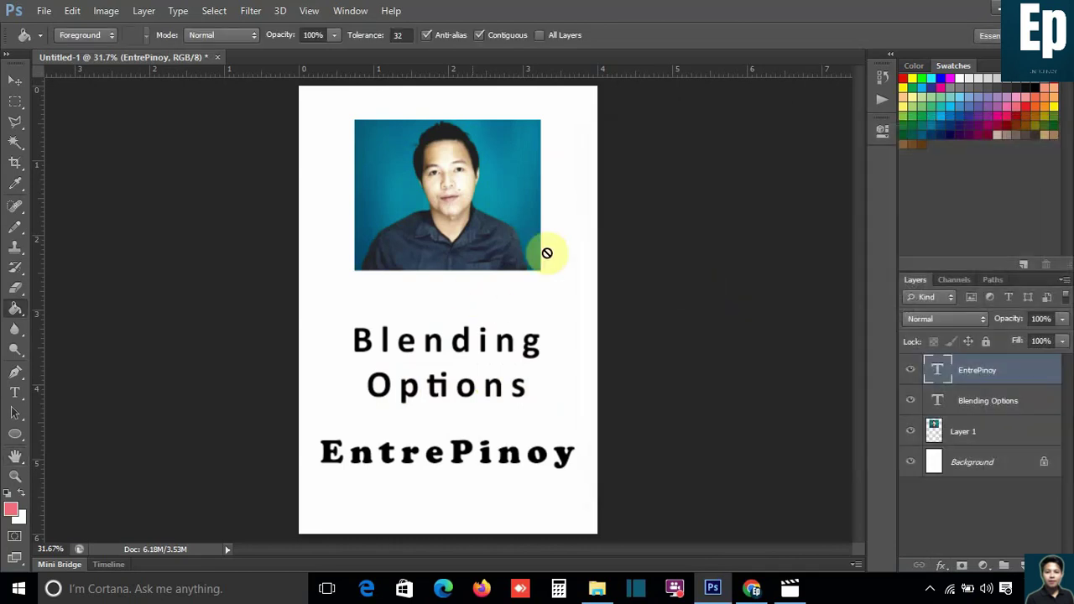
click(942, 565)
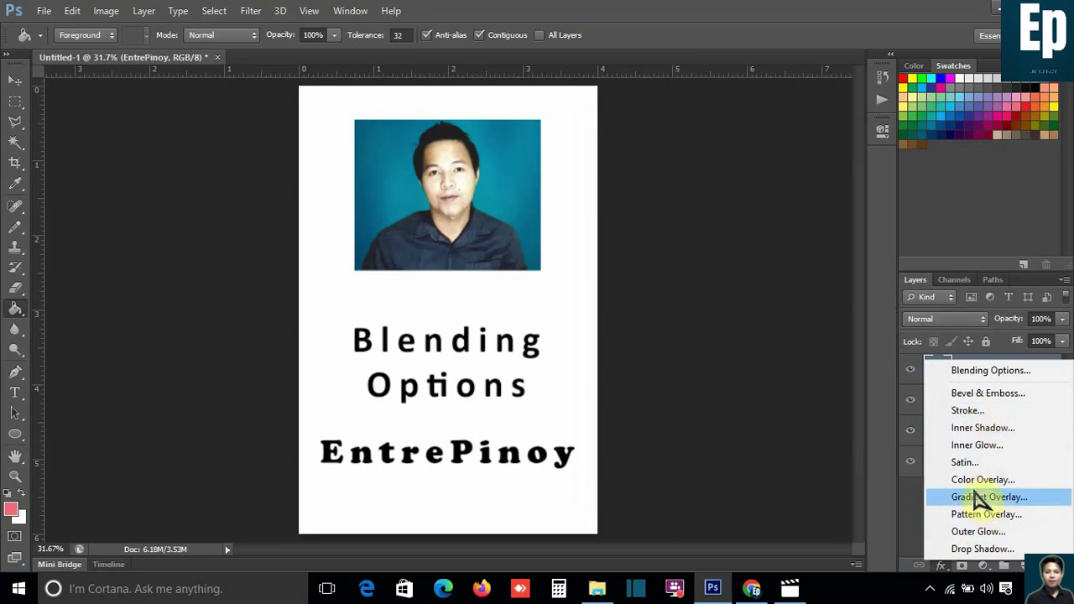
click(827, 359)
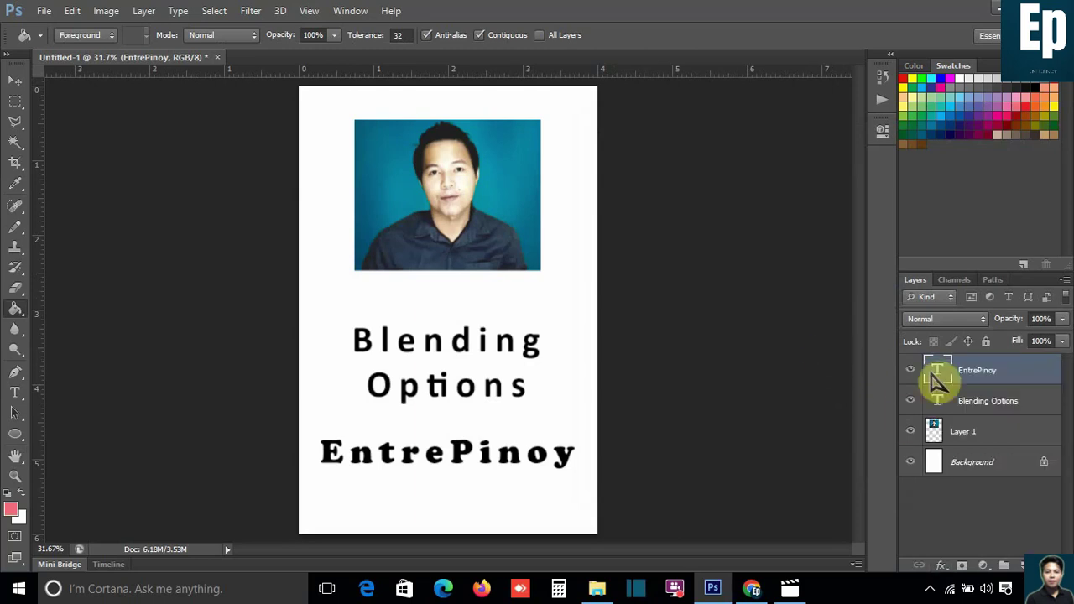
click(978, 438)
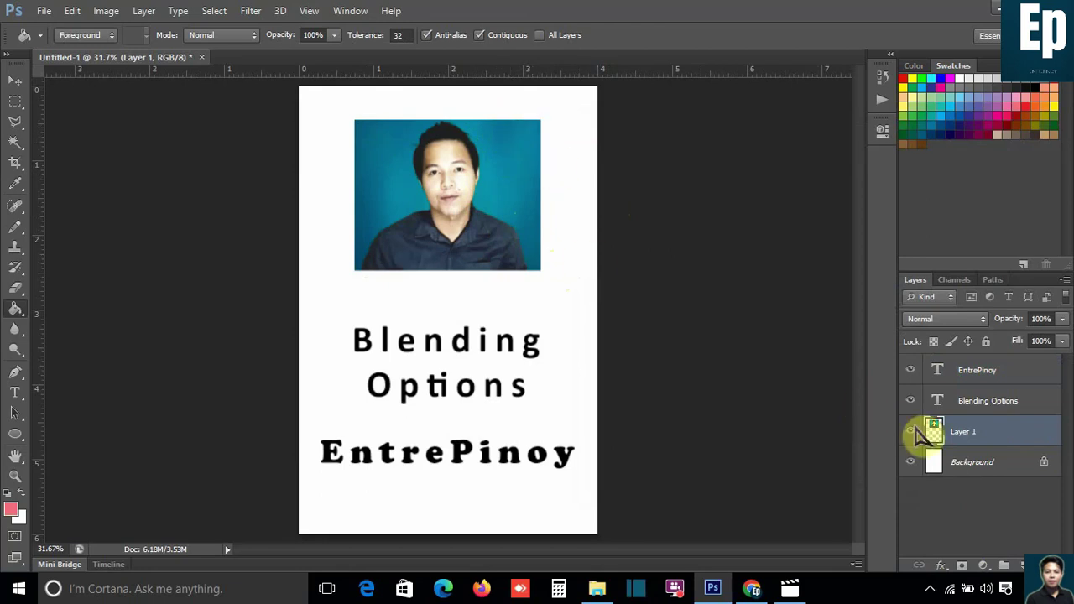
Give Layer 1's photo a 1 px black outside Stroke, keeping the card visible.
click(940, 566)
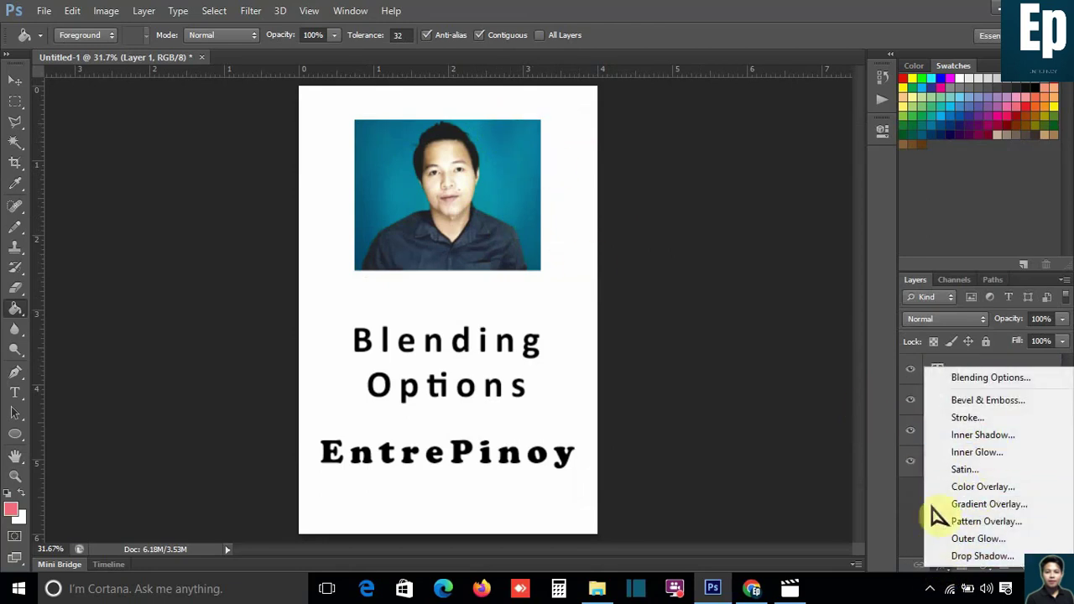
click(970, 419)
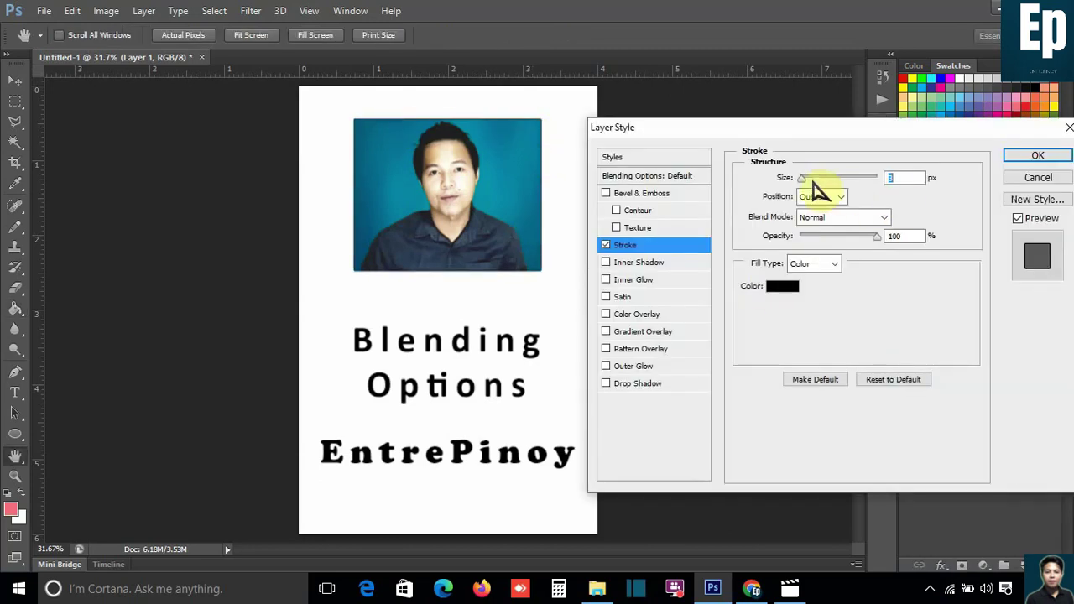
drag(801, 177, 812, 179)
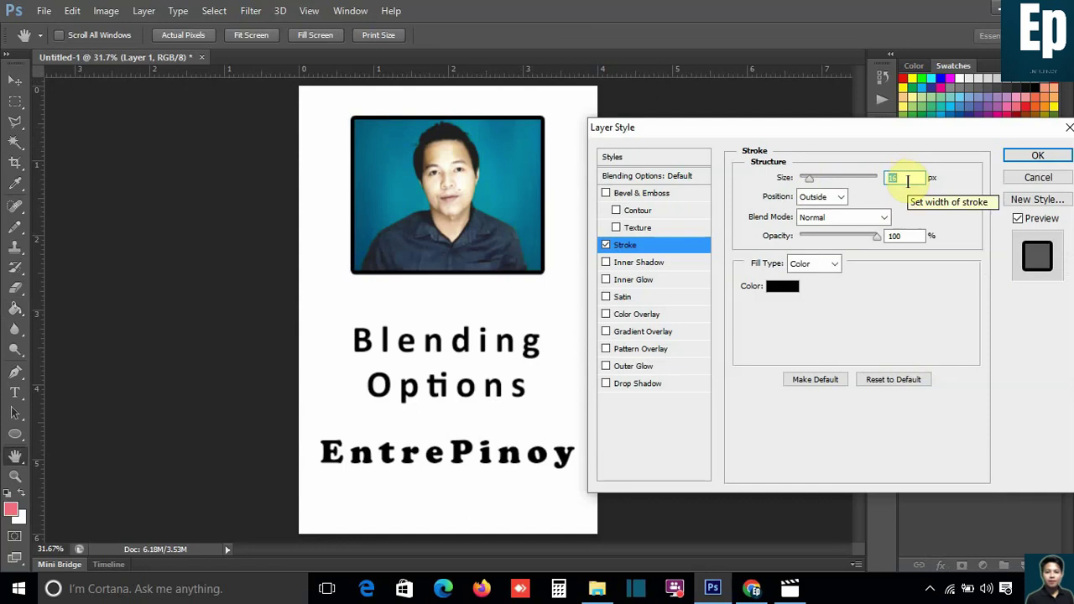
text(1)
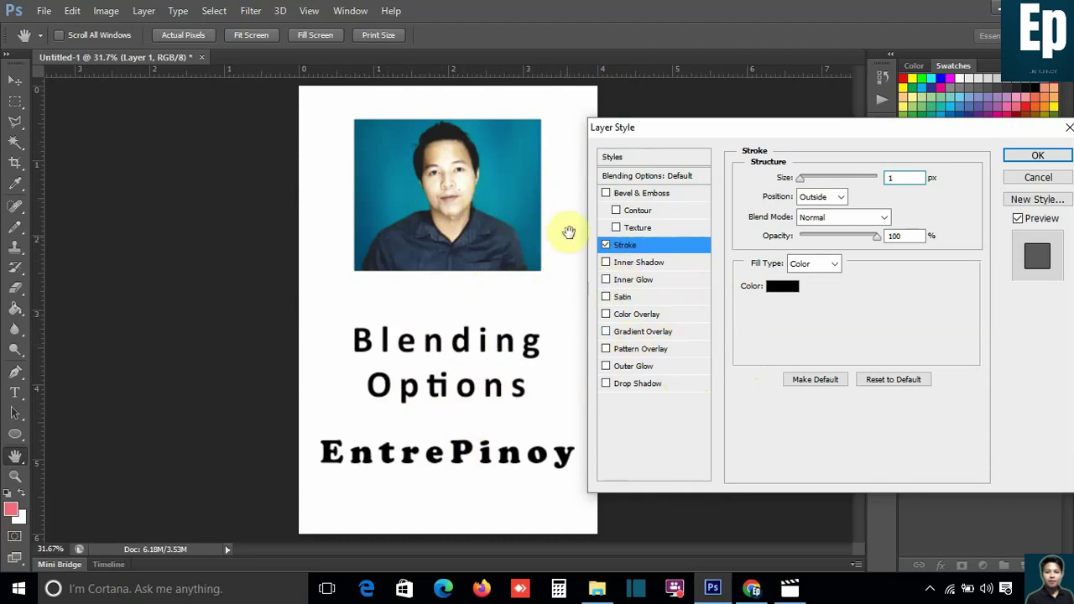
drag(835, 131, 530, 189)
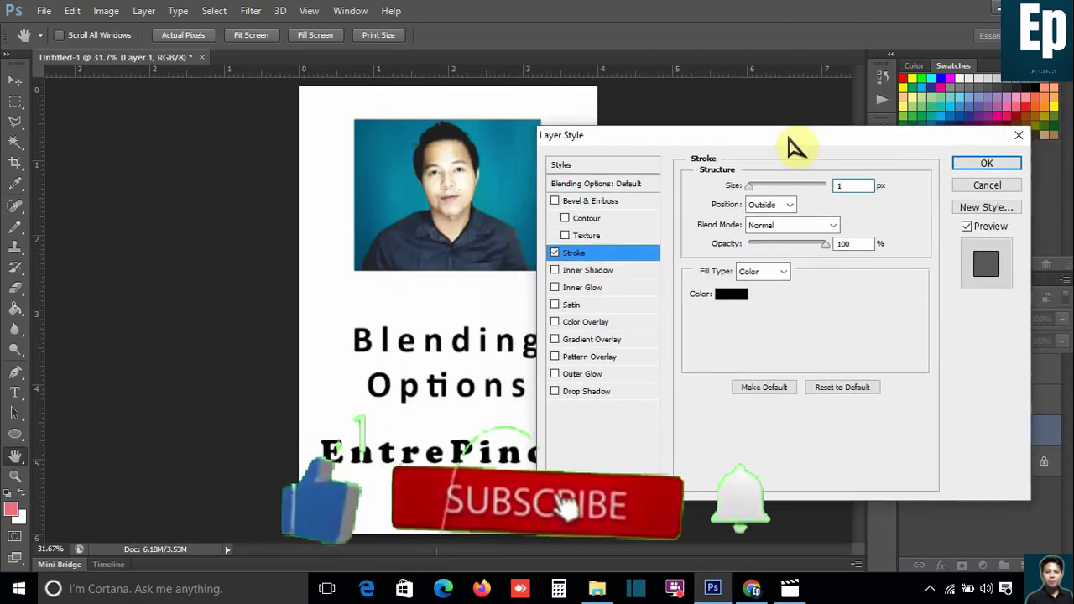
mouse_move(530, 193)
mouse_down()
mouse_move(789, 44)
mouse_move(821, 65)
mouse_up()
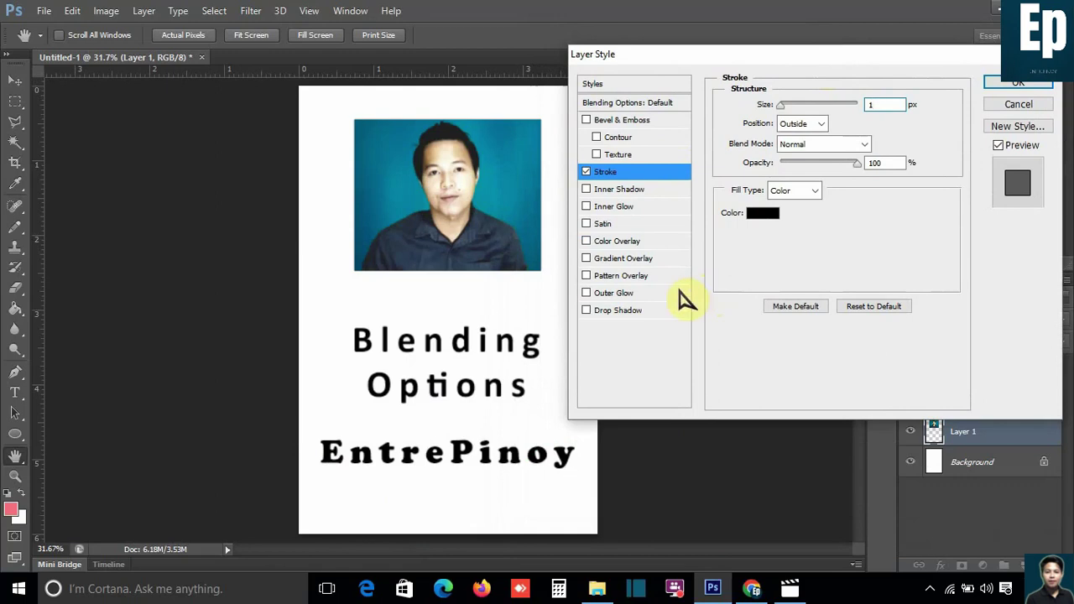
Add a 27 px Inner Bevel with adjusted soften to the photo and apply both styles.
click(635, 120)
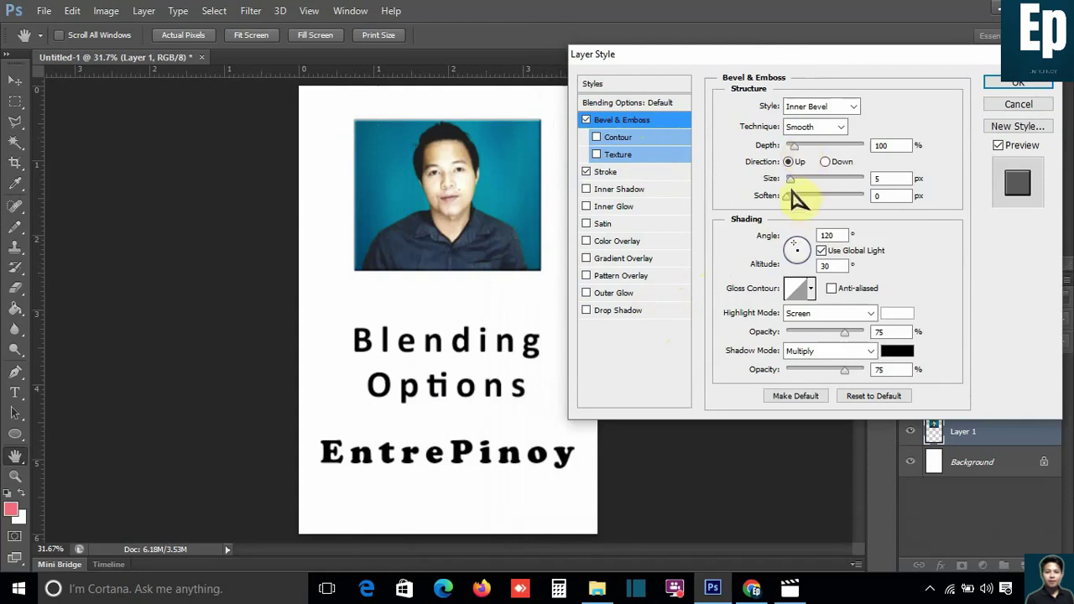
drag(791, 179, 801, 182)
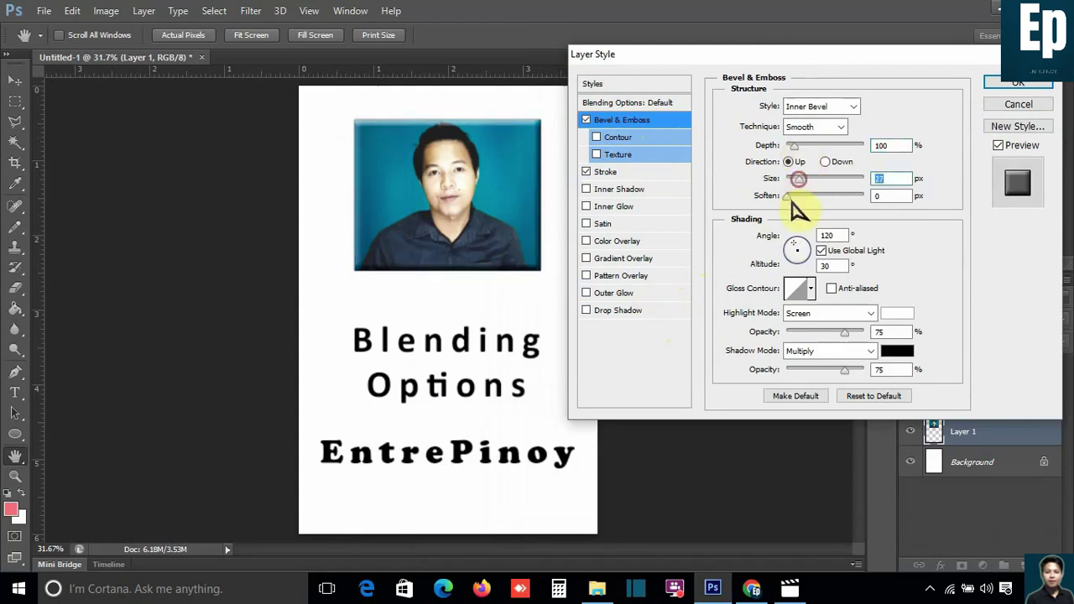
click(783, 196)
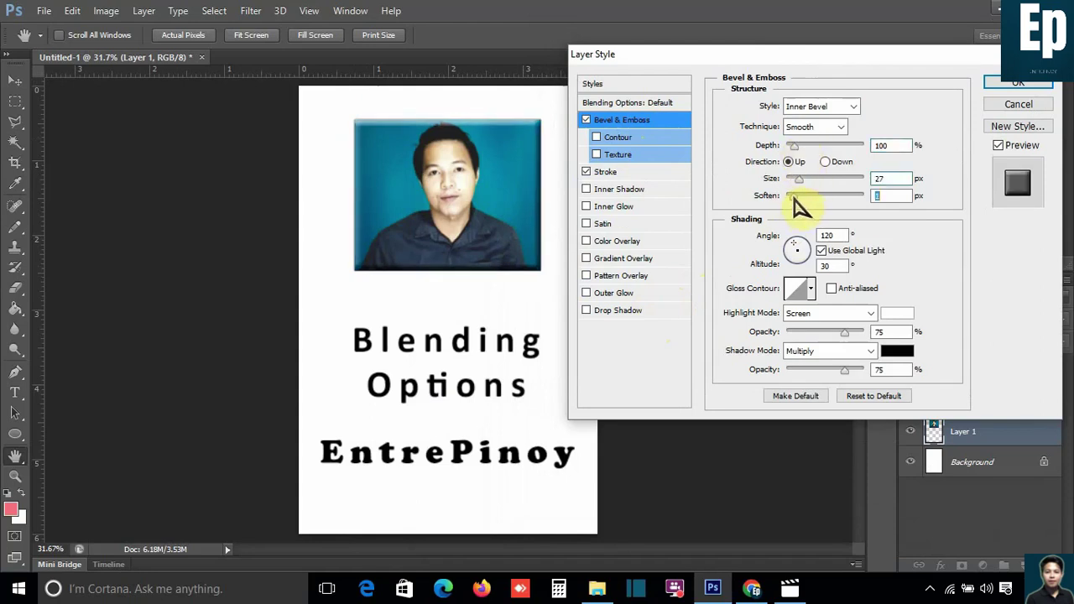
click(793, 196)
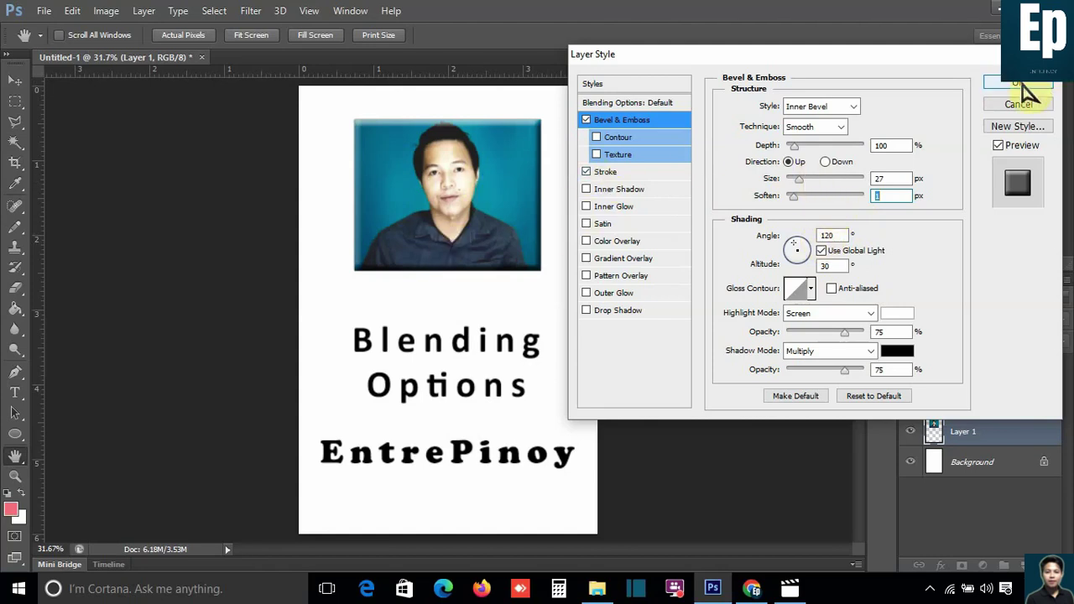
click(1019, 83)
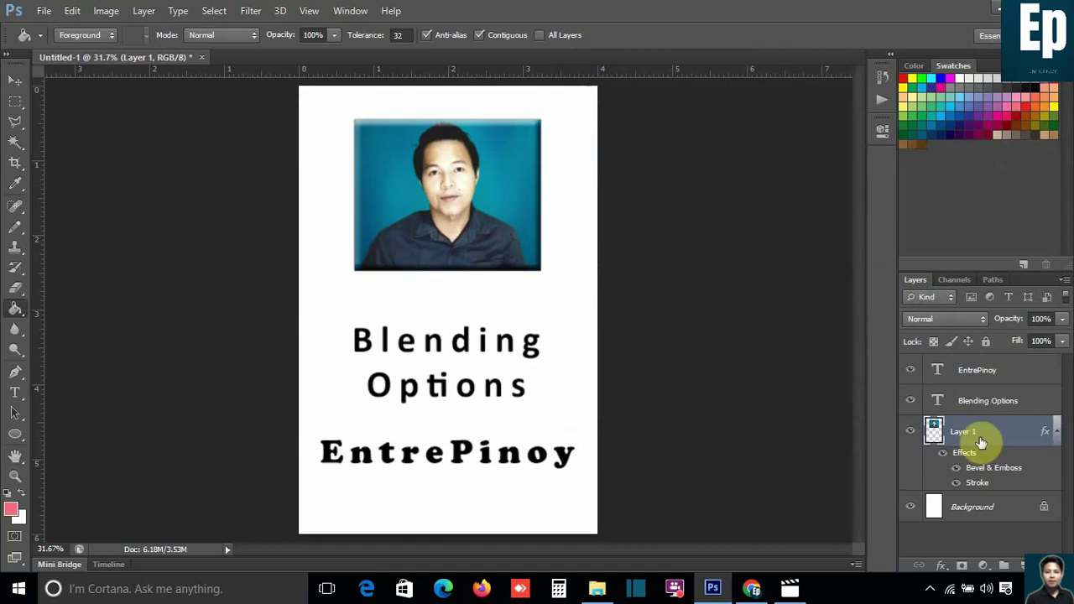
Apply a red Color Overlay at 100% opacity to the Blending Options text.
click(983, 403)
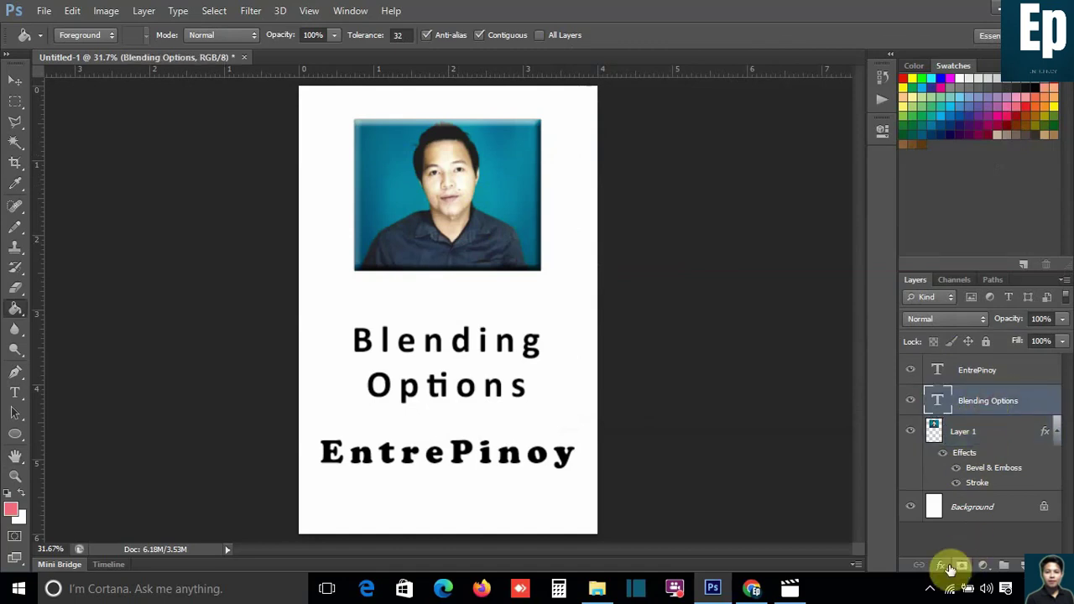
click(941, 567)
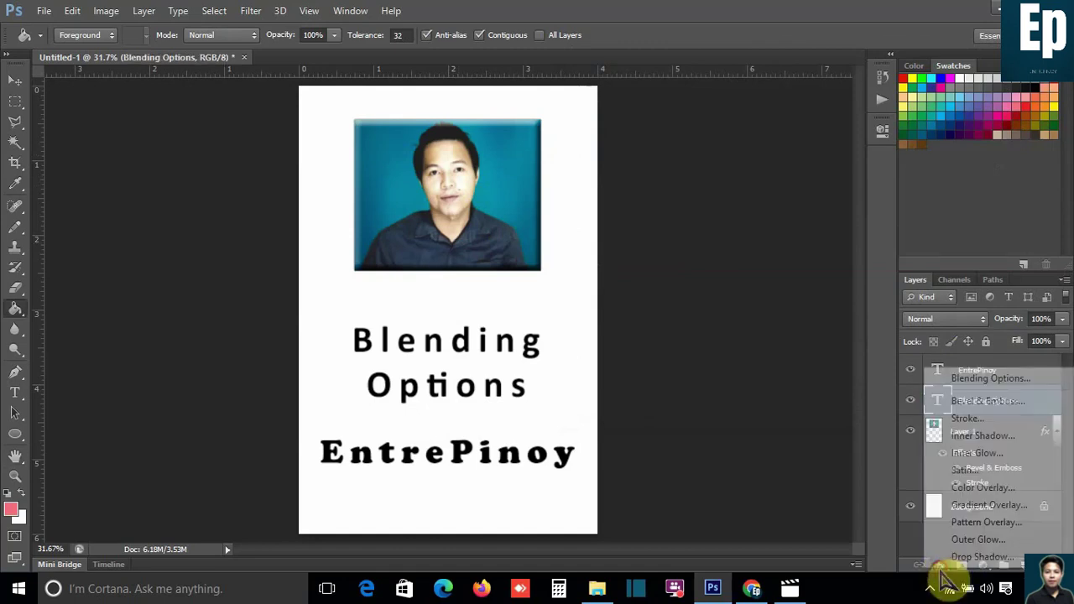
click(973, 487)
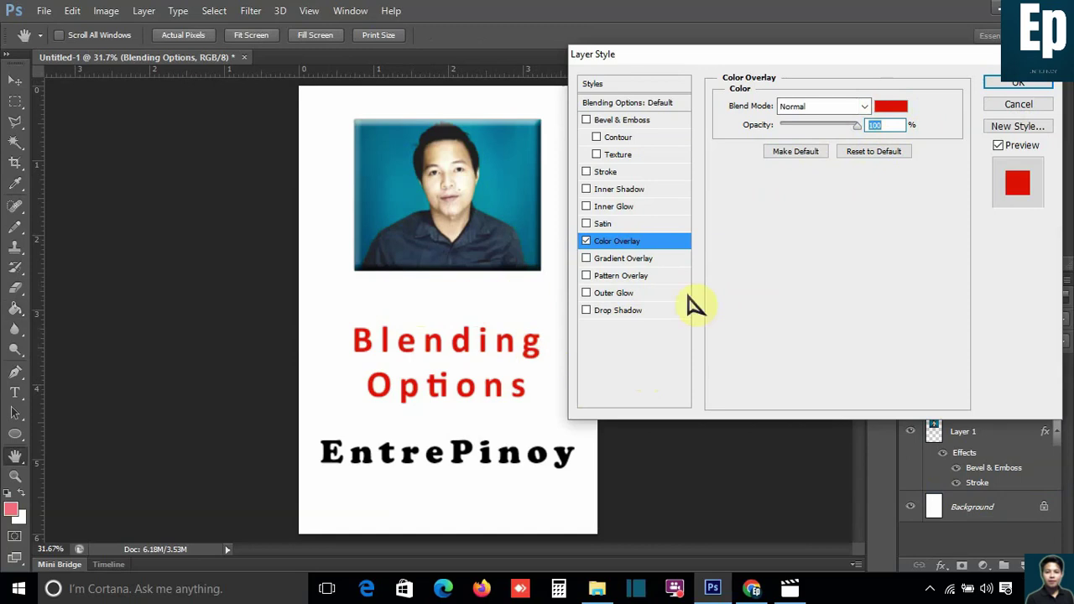
click(1018, 83)
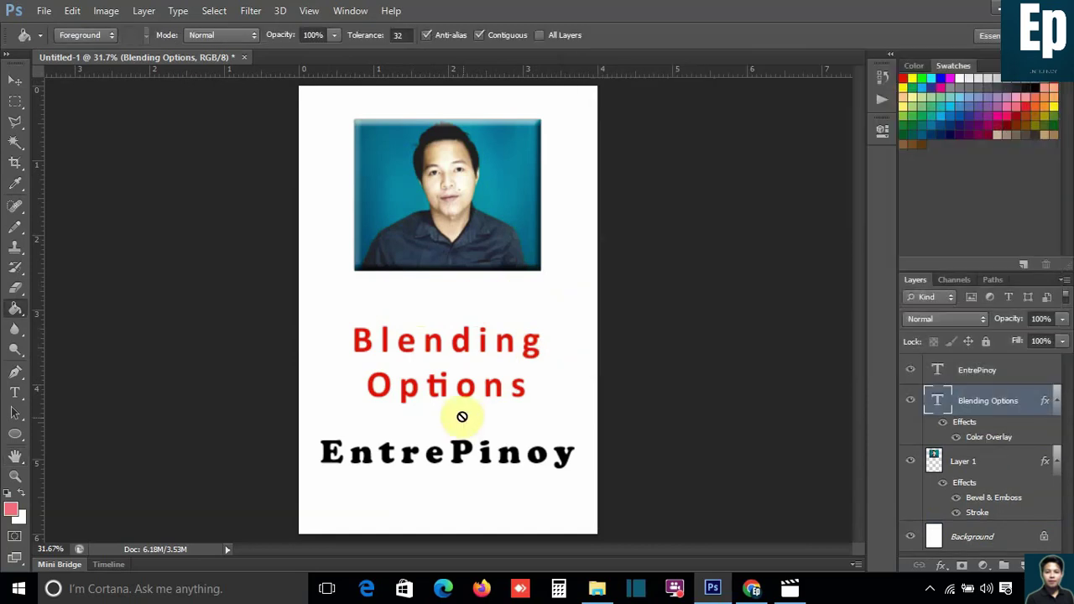
Select the word 'Blending' in the text, then reopen the text layer's Layer Style.
key(t)
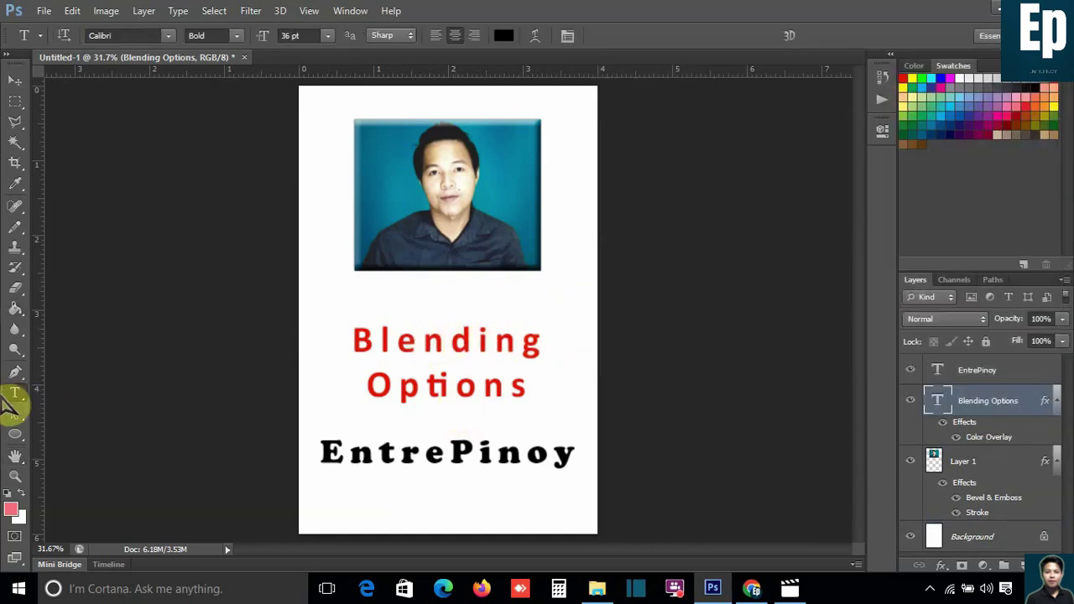
click(412, 343)
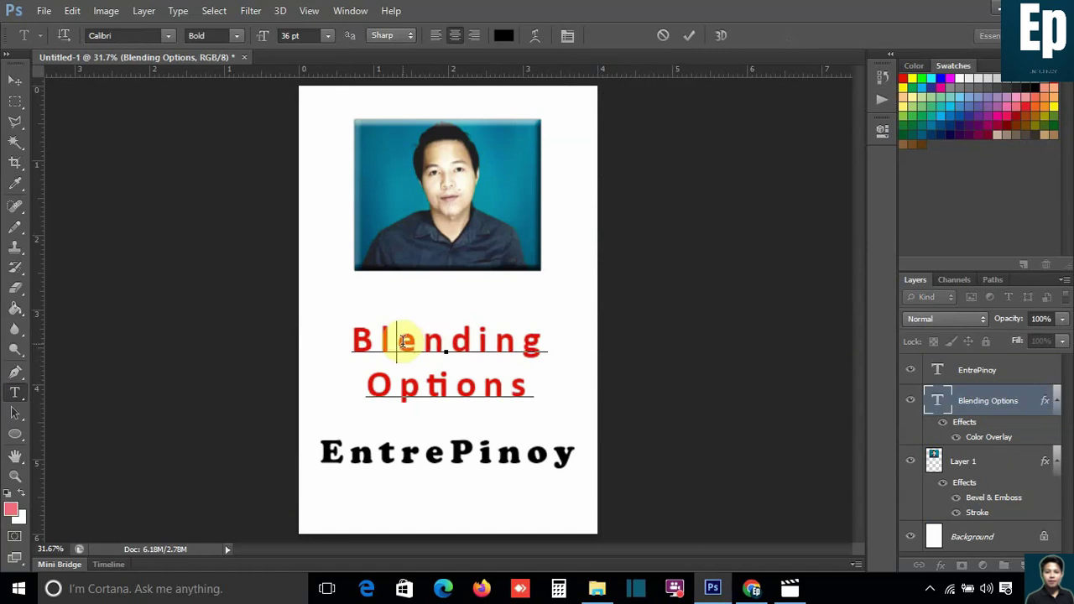
double_click(412, 338)
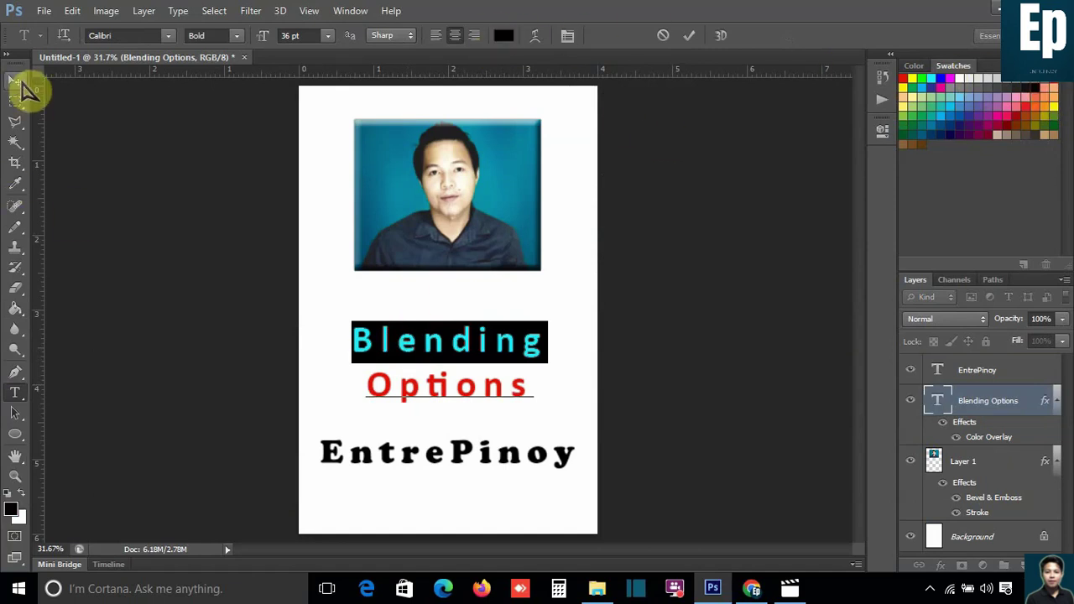
click(17, 80)
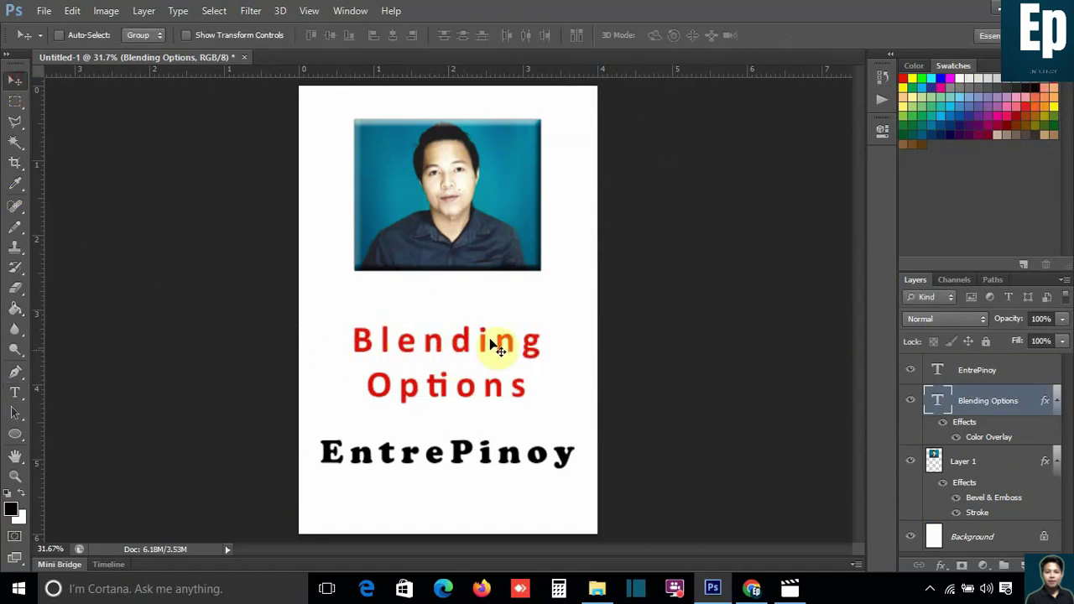
double_click(986, 440)
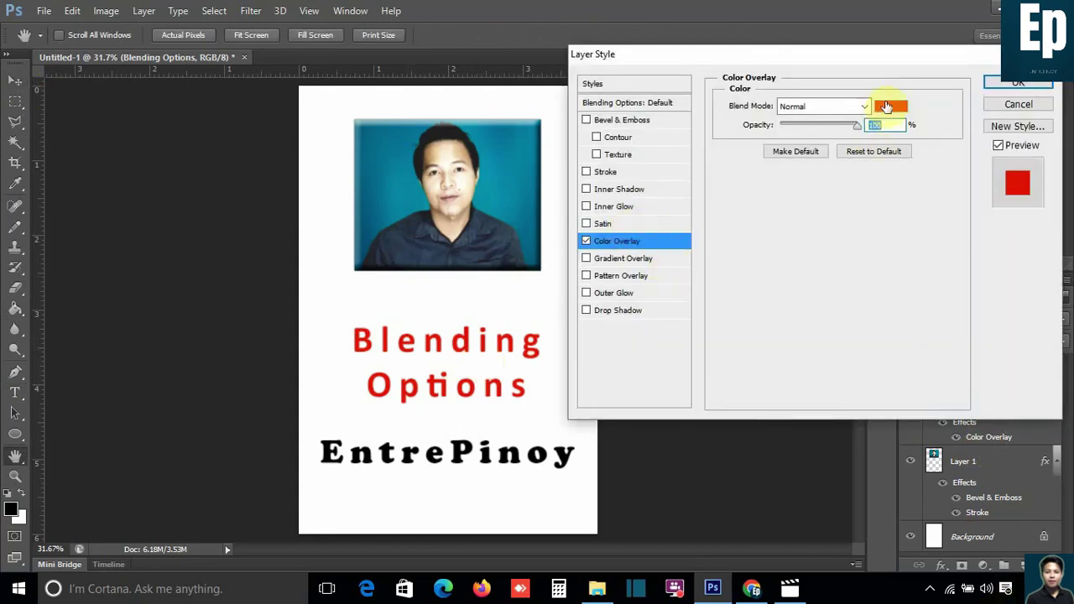
Change the overlay colour to dark green 005e20, then switch to a Gradient Overlay instead.
drag(901, 54, 873, 177)
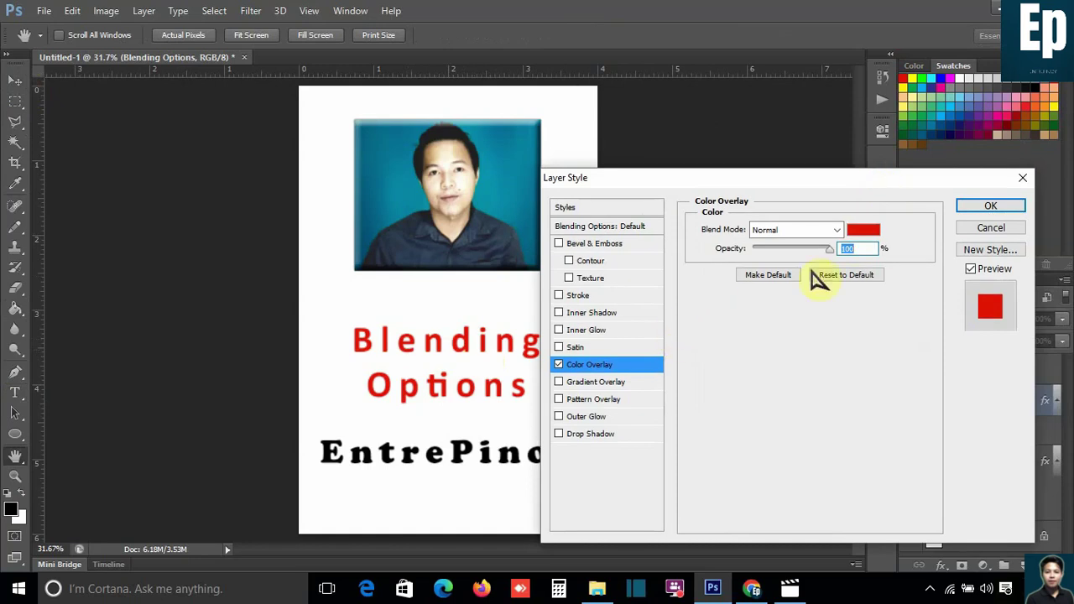
click(558, 364)
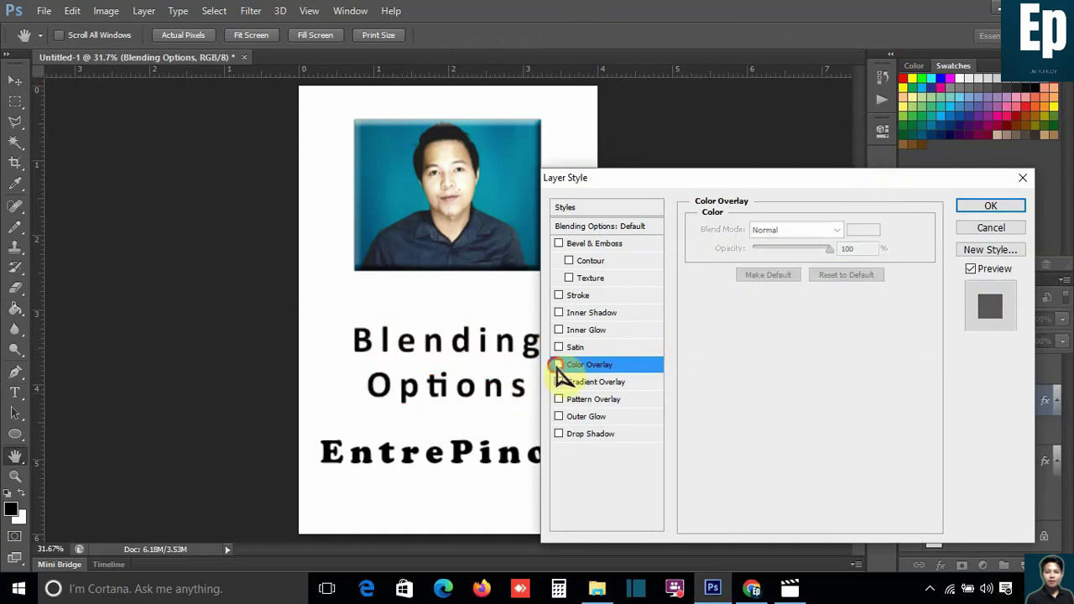
click(558, 364)
click(871, 230)
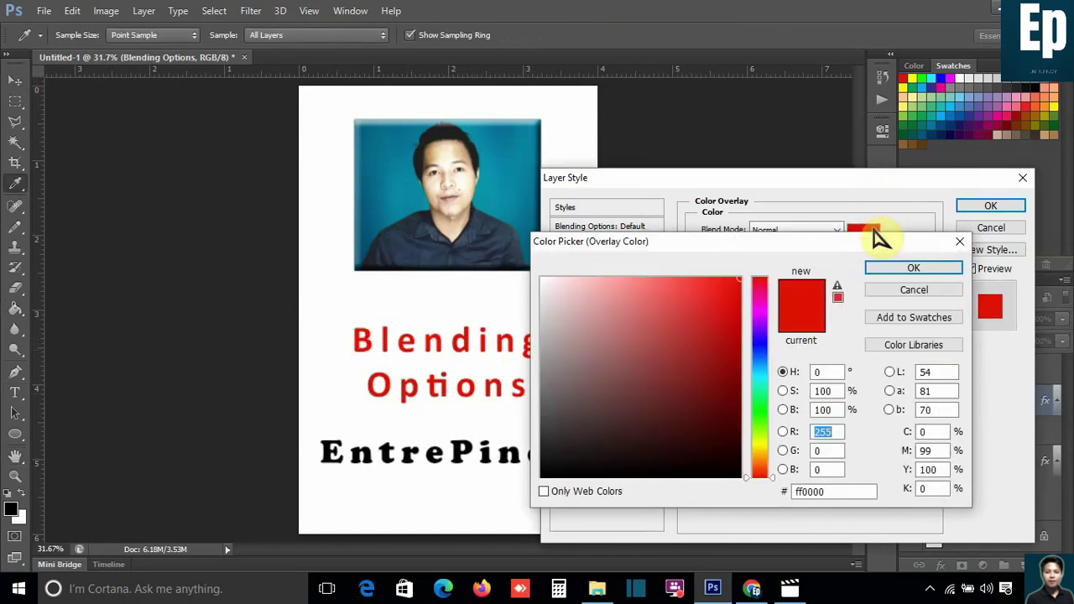
drag(646, 398, 715, 321)
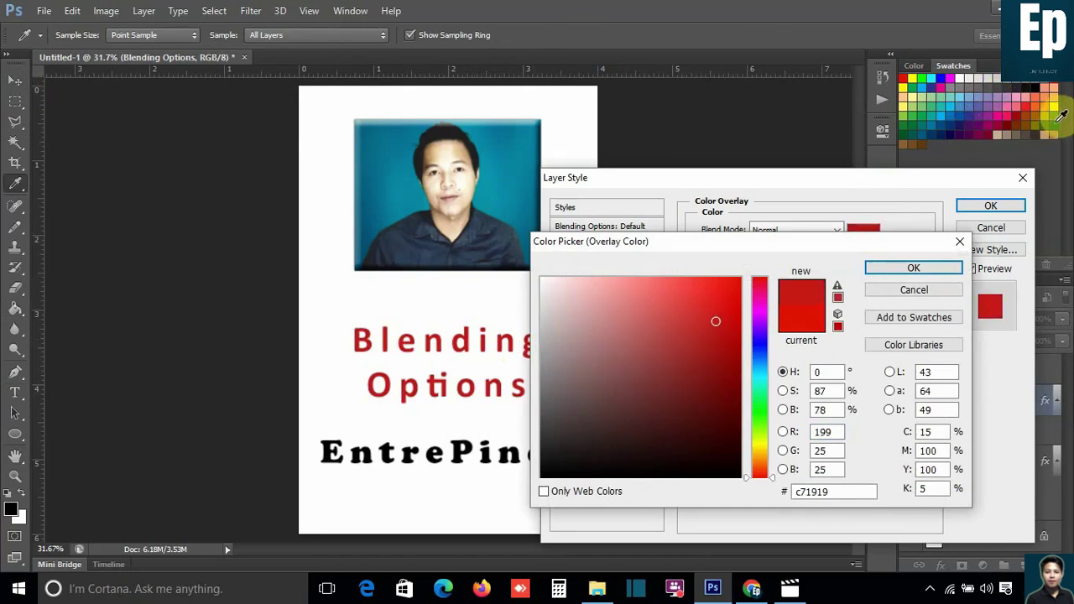
click(1008, 139)
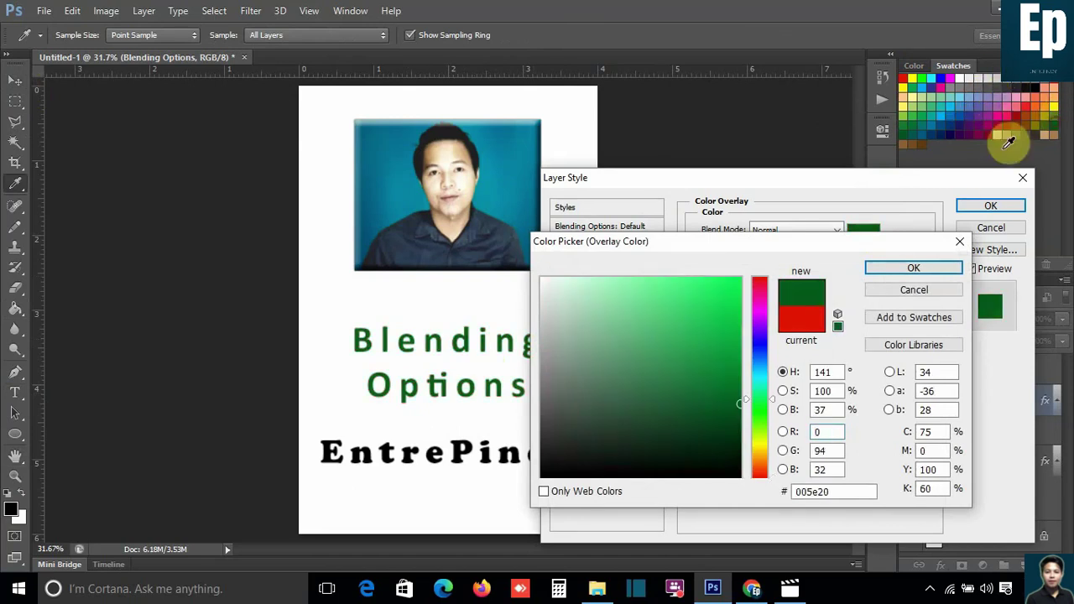
click(913, 268)
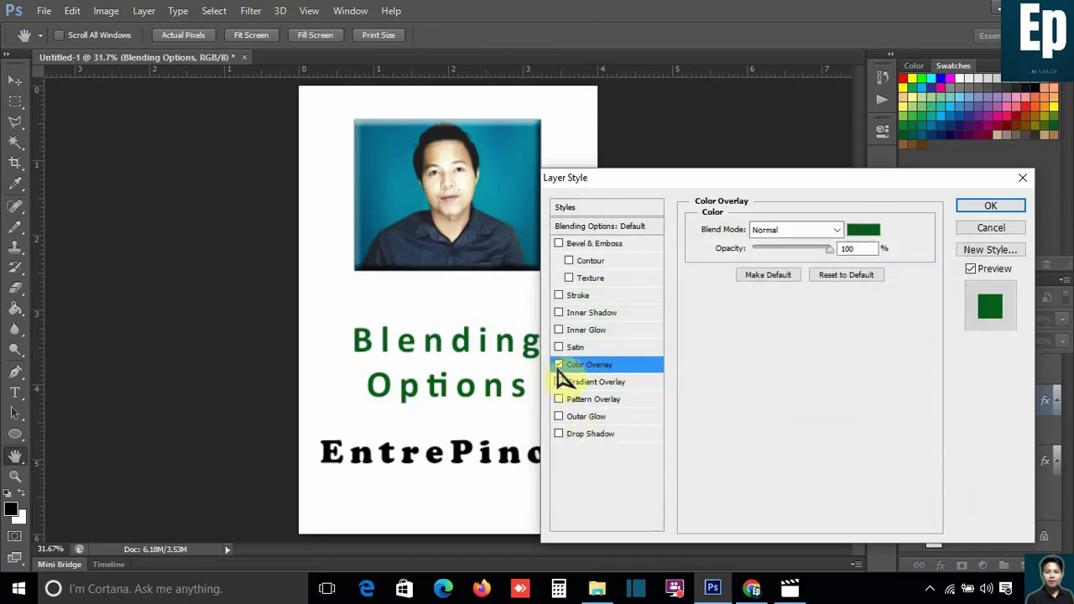
click(559, 366)
click(560, 383)
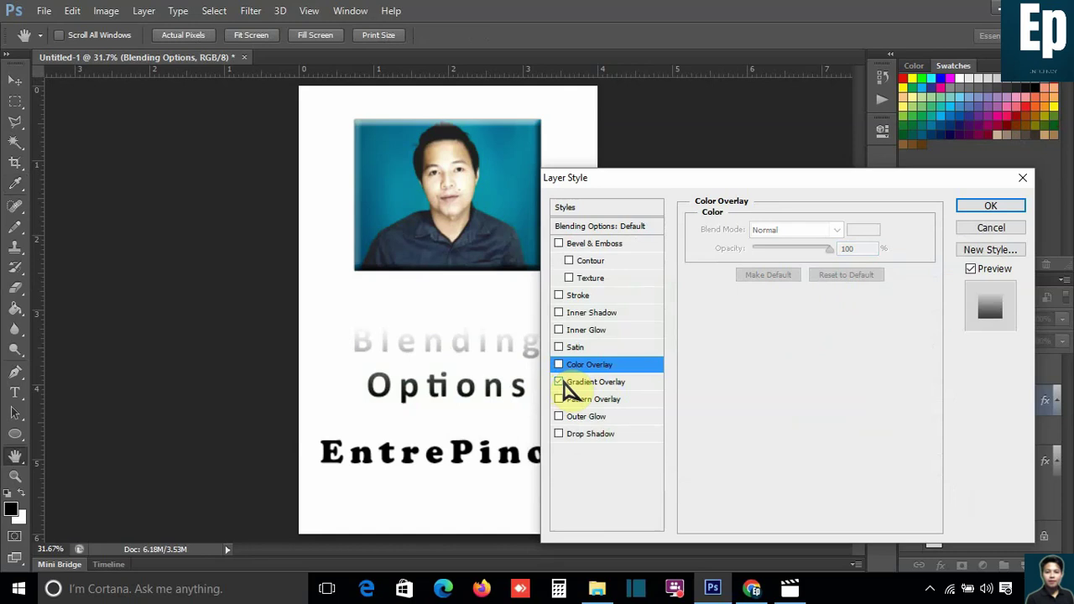
Set the Gradient Overlay to the rainbow spectrum preset with Color Overlay off.
click(608, 366)
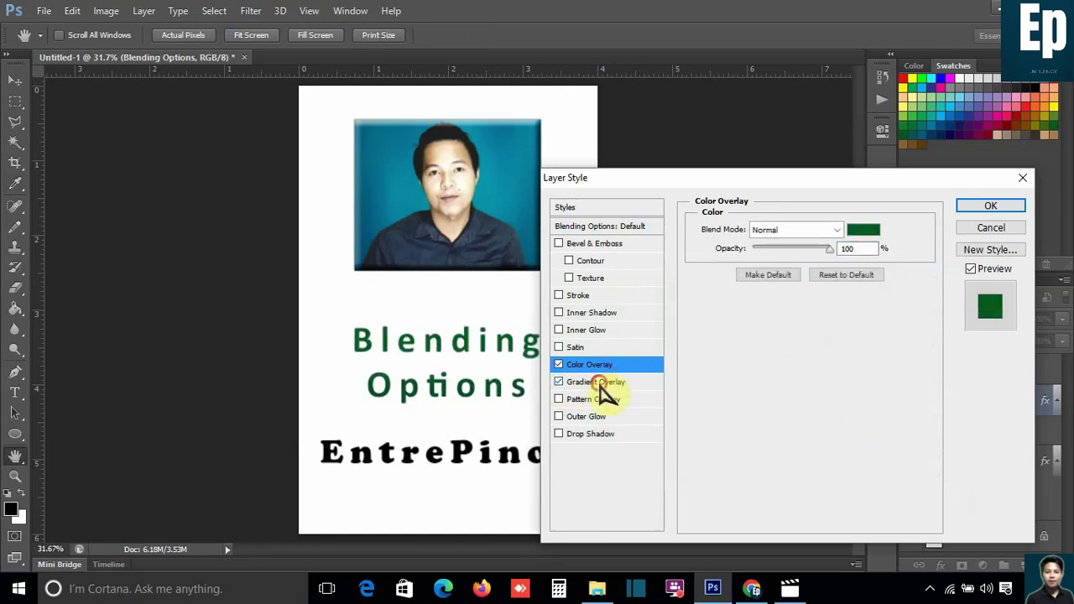
click(587, 382)
click(559, 364)
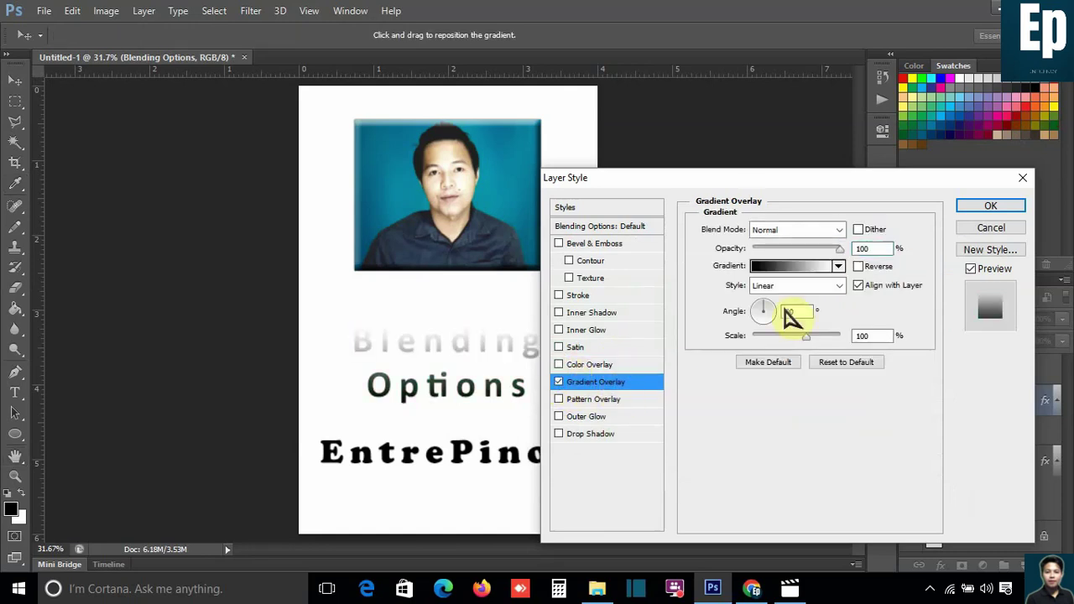
click(839, 266)
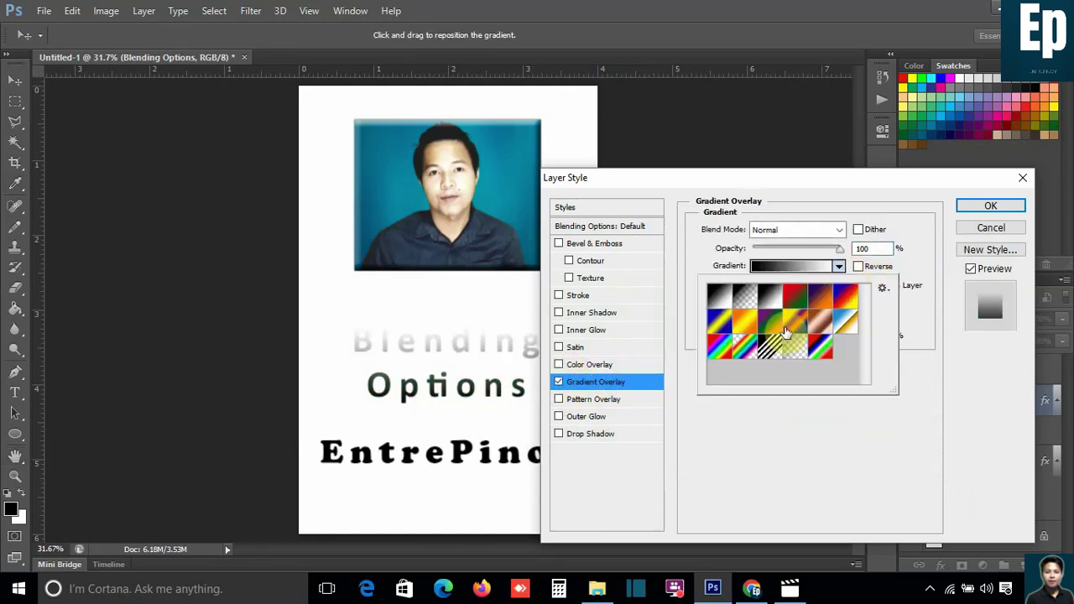
click(851, 301)
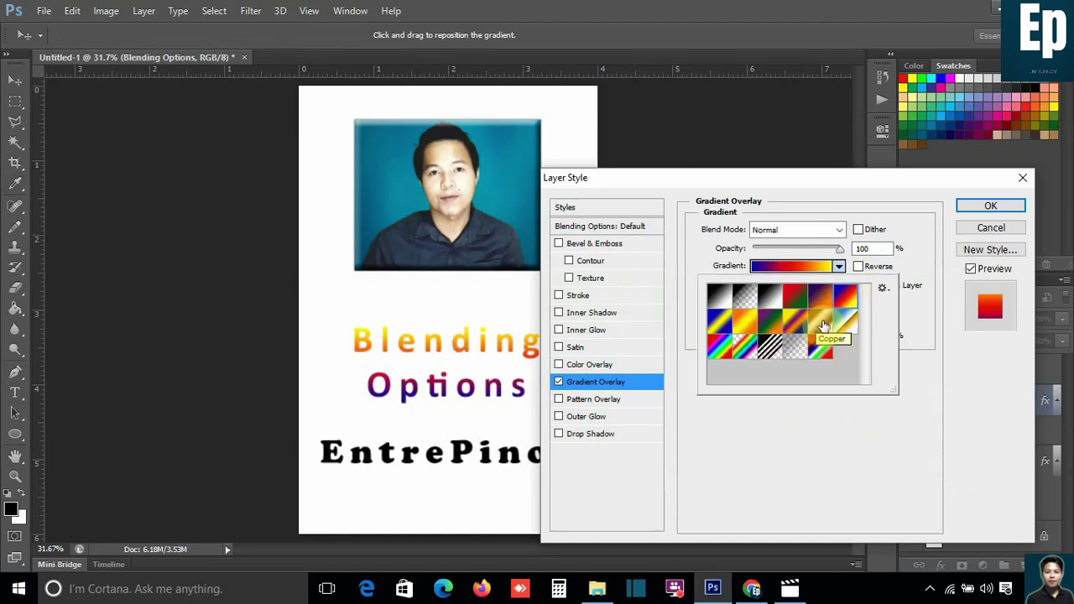
click(744, 324)
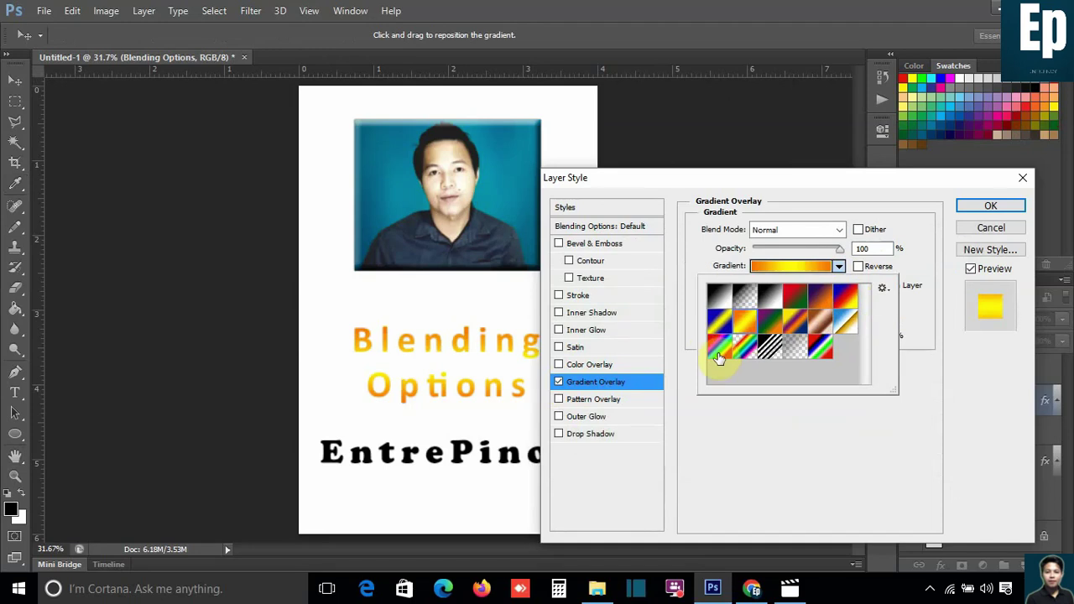
click(718, 358)
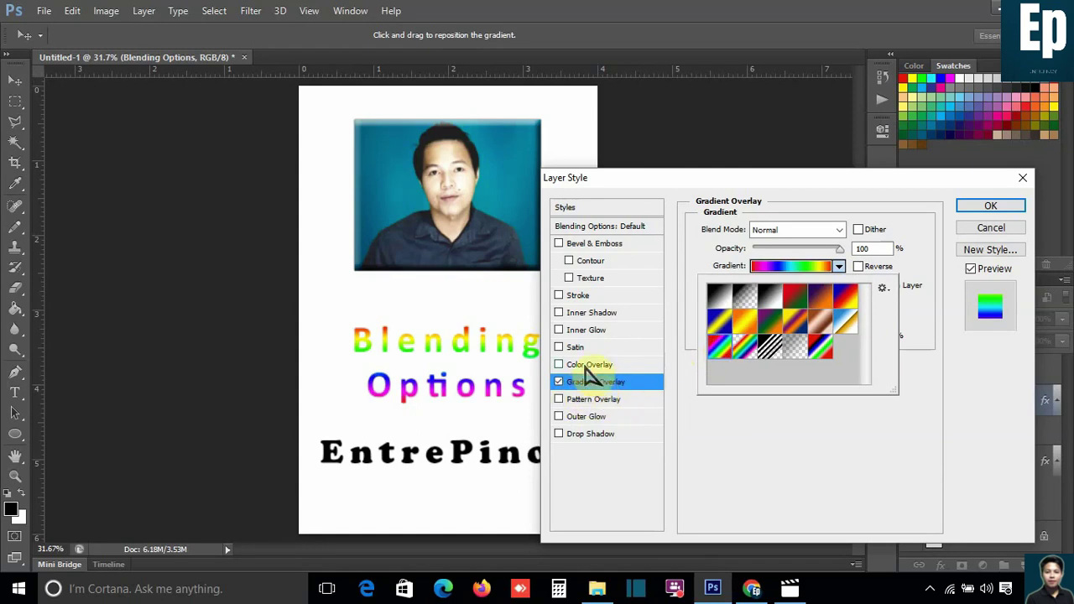
Replace the rainbow gradient with a grey-blue bubble Pattern Overlay.
click(558, 381)
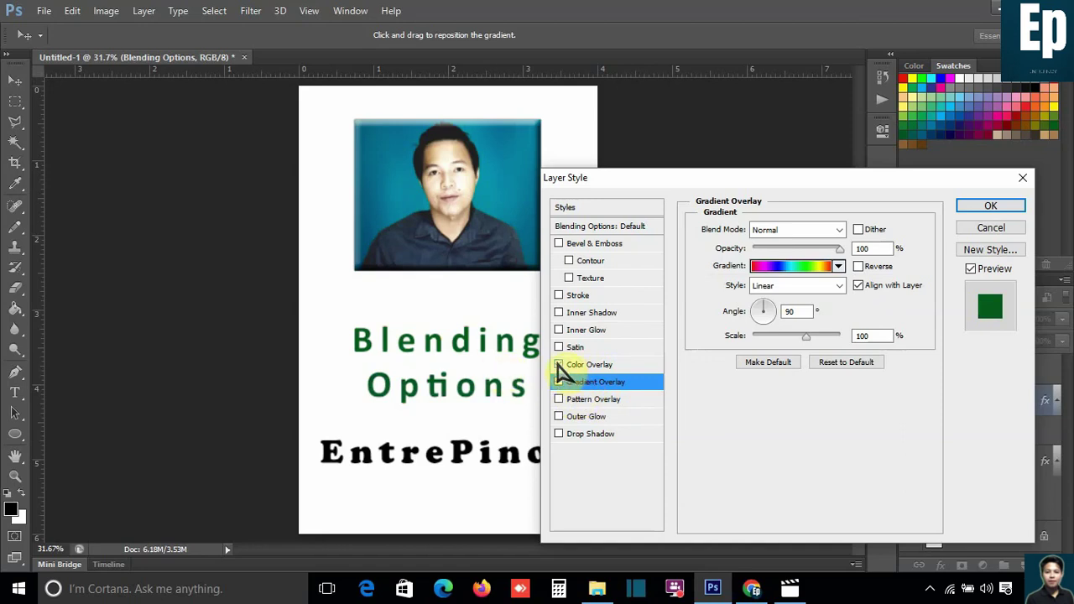
click(558, 382)
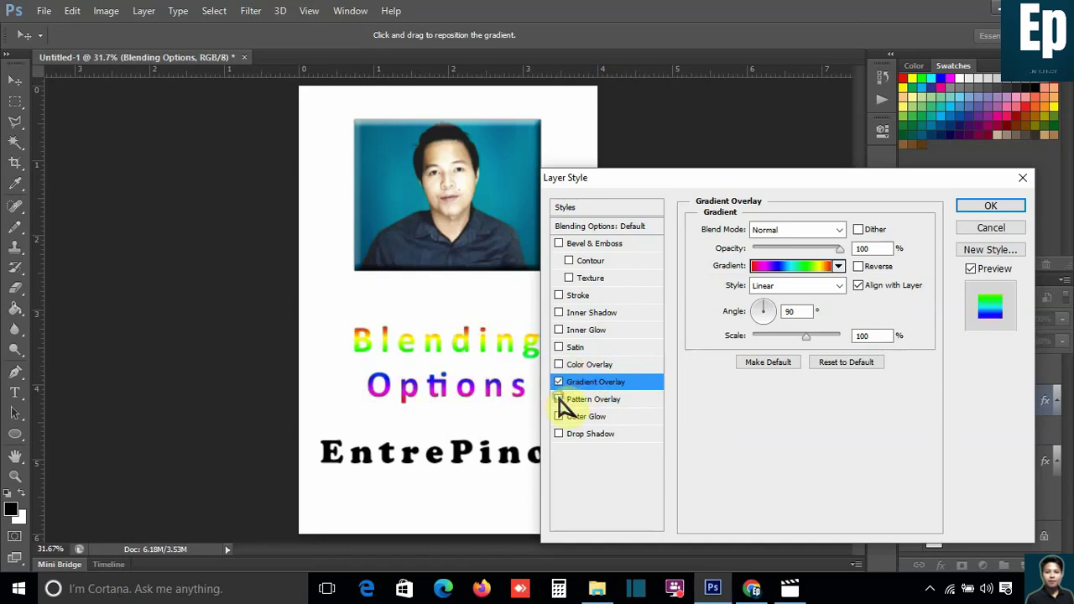
click(559, 400)
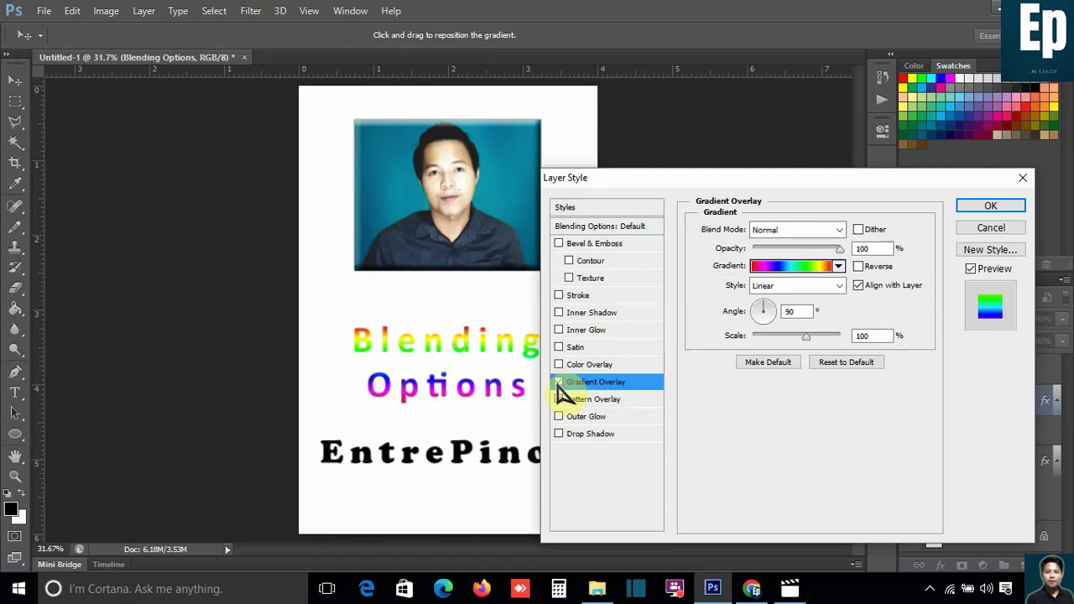
click(558, 382)
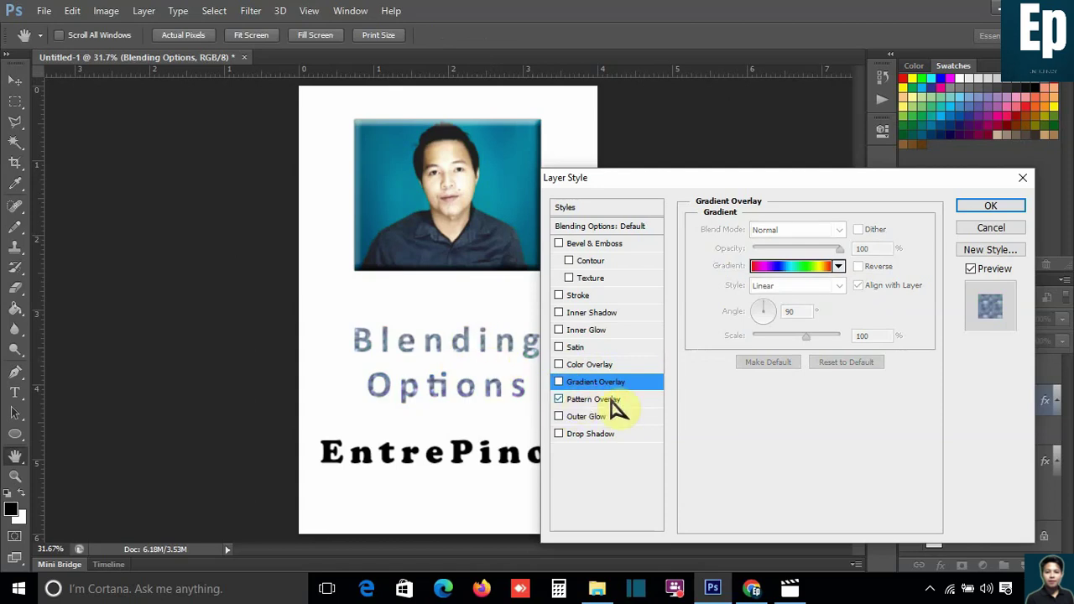
Try several patterns, settle on blue bubbles, and re-enable the rainbow Gradient Overlay.
click(597, 399)
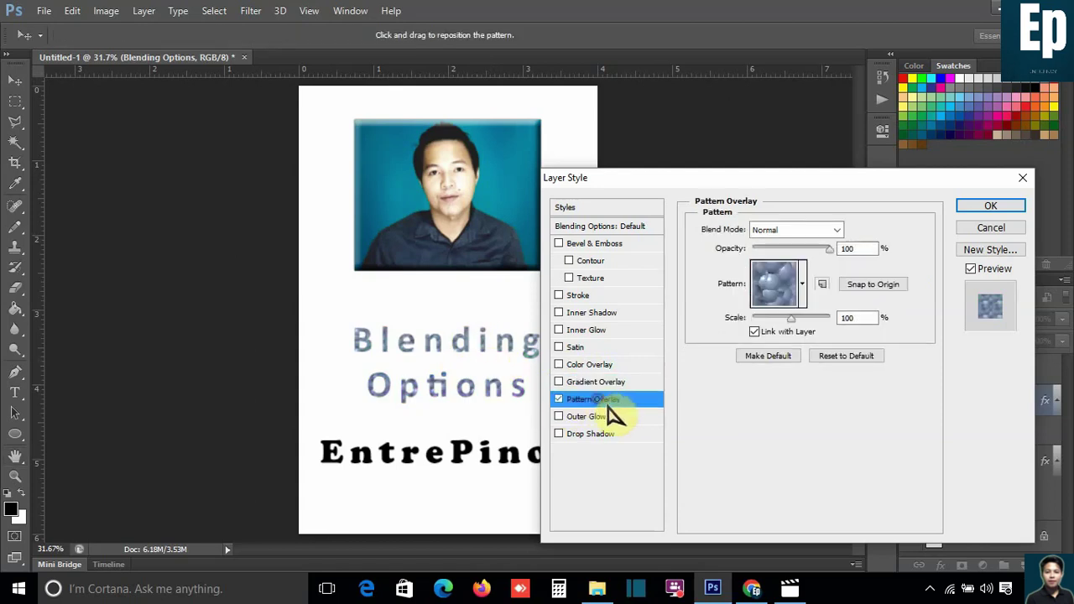
click(804, 285)
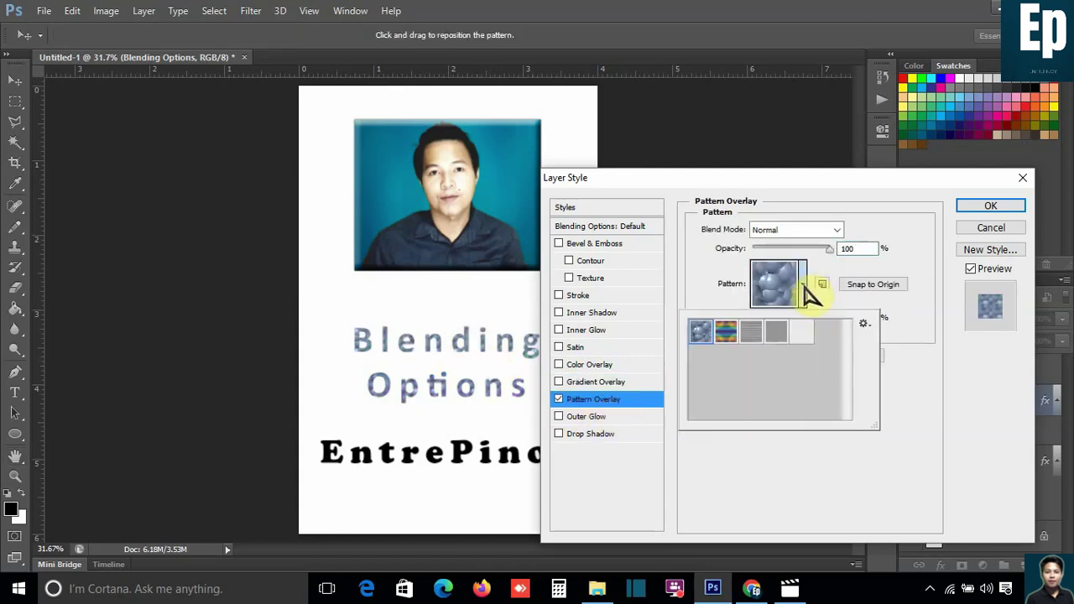
click(749, 331)
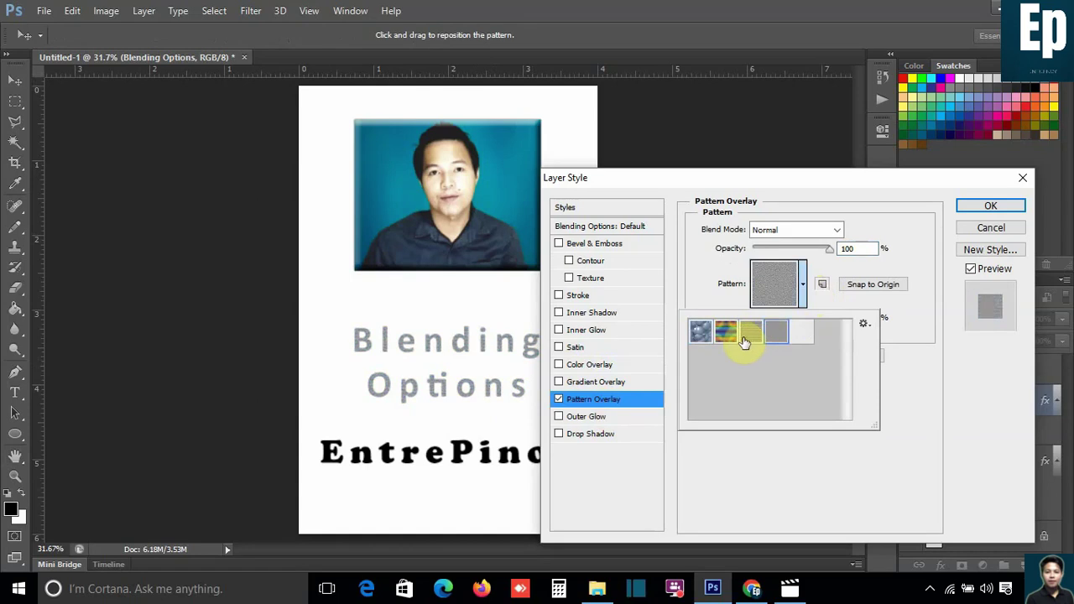
click(724, 334)
click(738, 335)
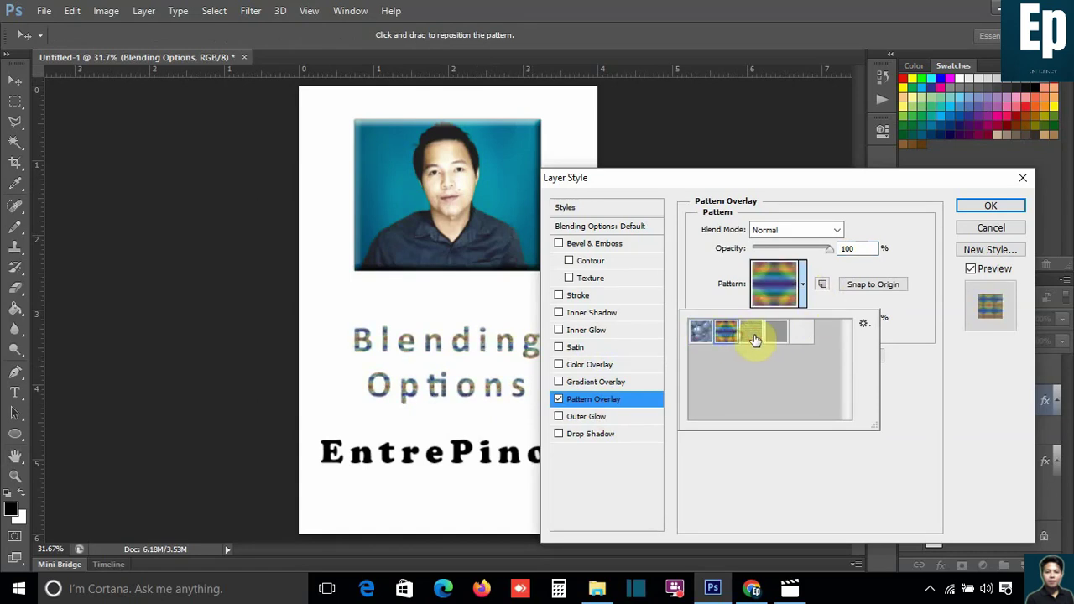
click(774, 334)
click(699, 334)
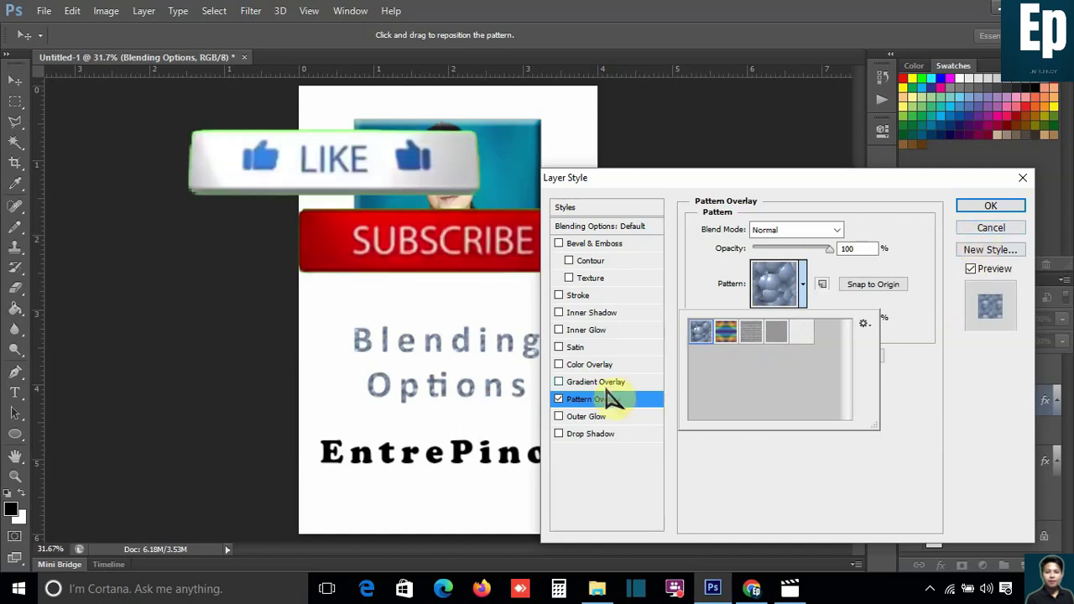
click(577, 384)
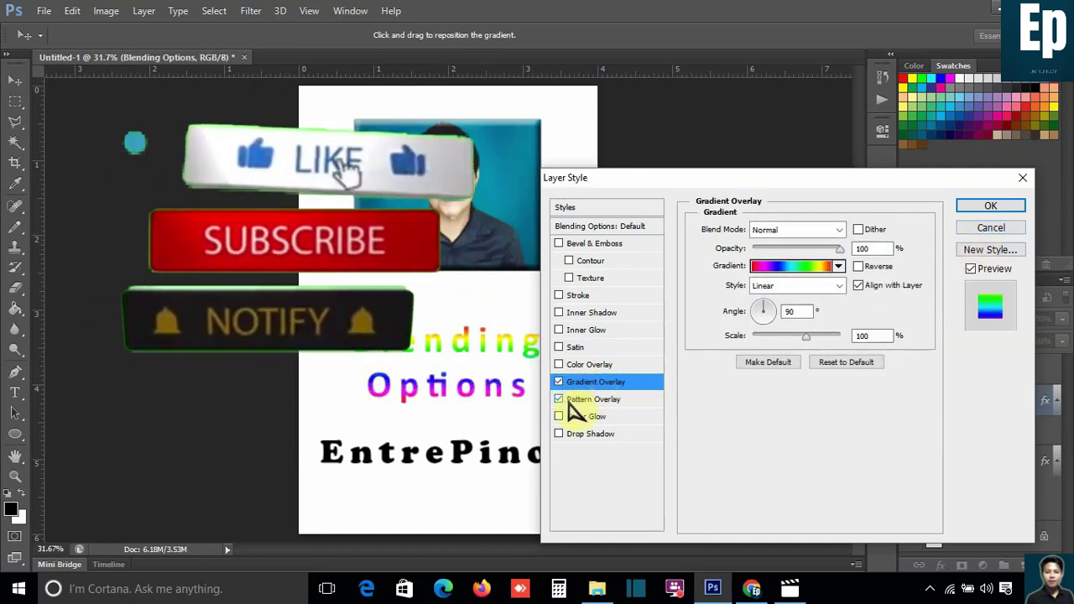
Turn off Pattern Overlay and add a 13 px black outside Stroke to the text.
click(559, 400)
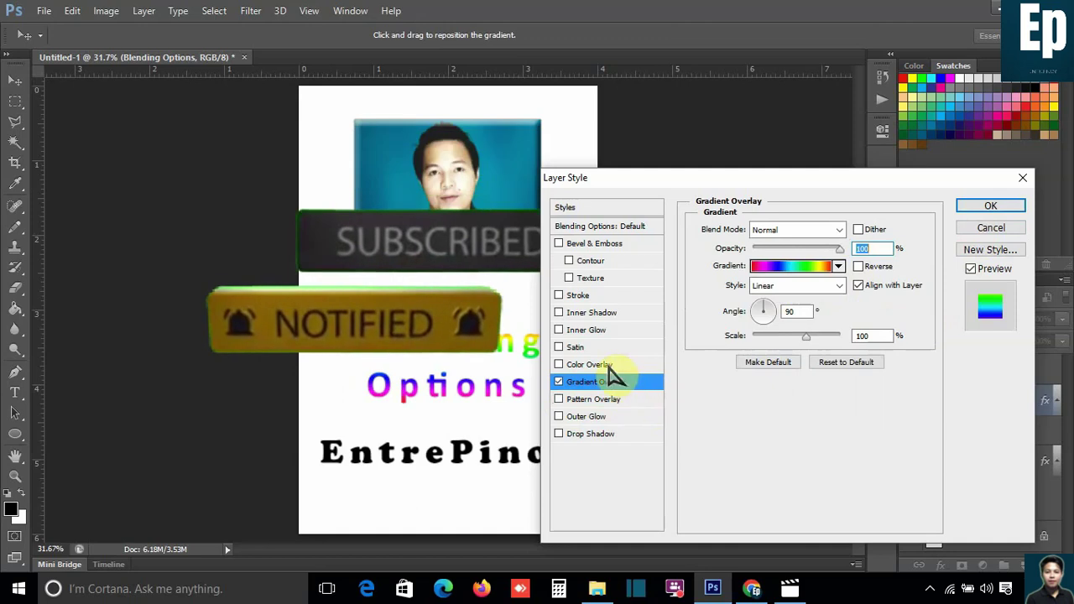
click(583, 296)
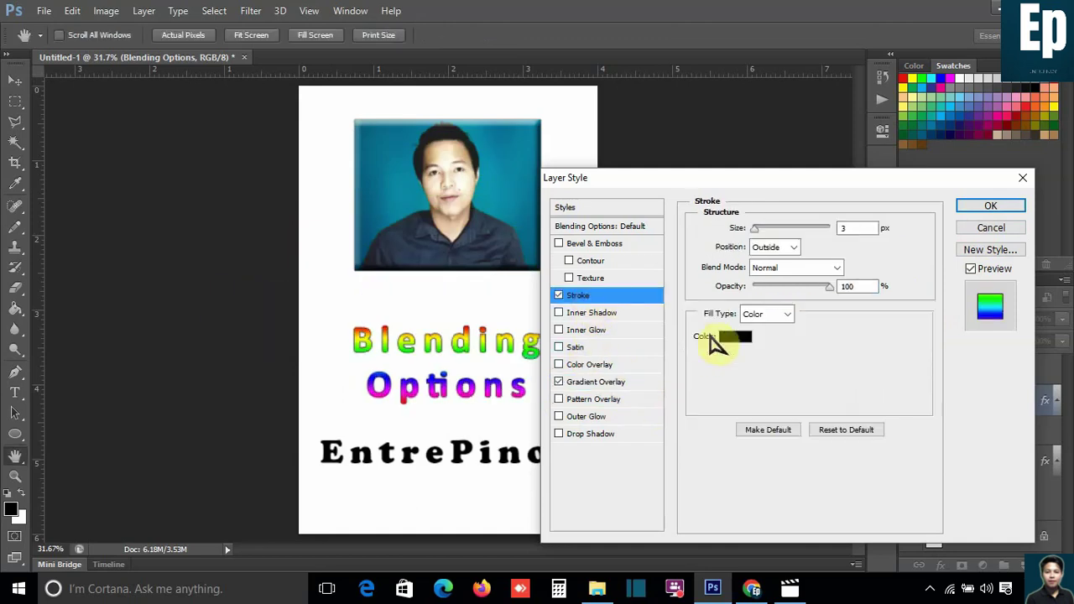
drag(757, 229, 763, 228)
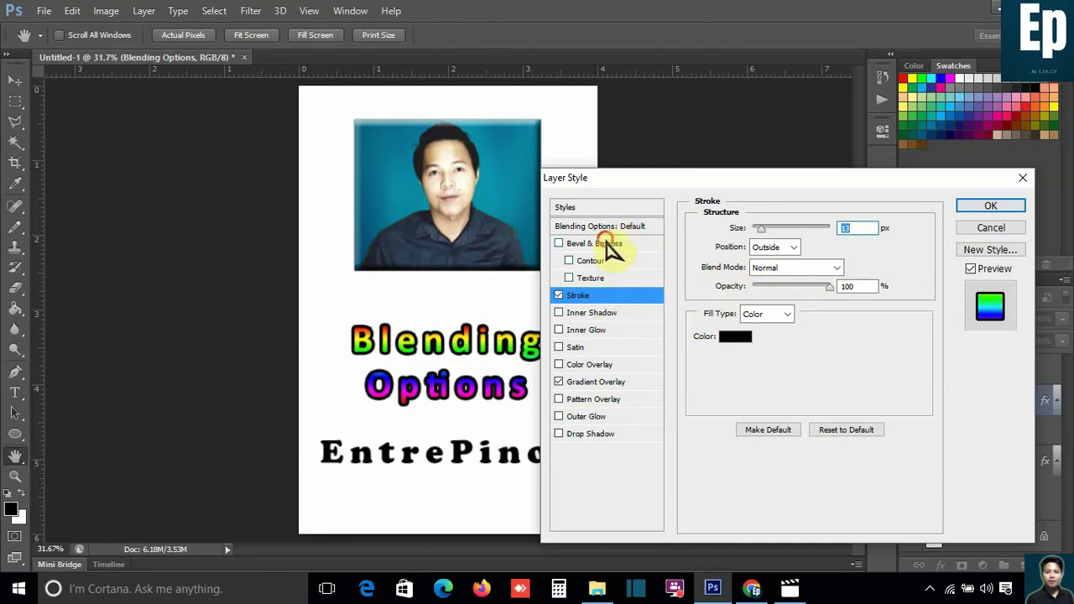
Add a 49 px Inner Bevel and a 75% Inner Shadow to the Blending Options text.
click(606, 245)
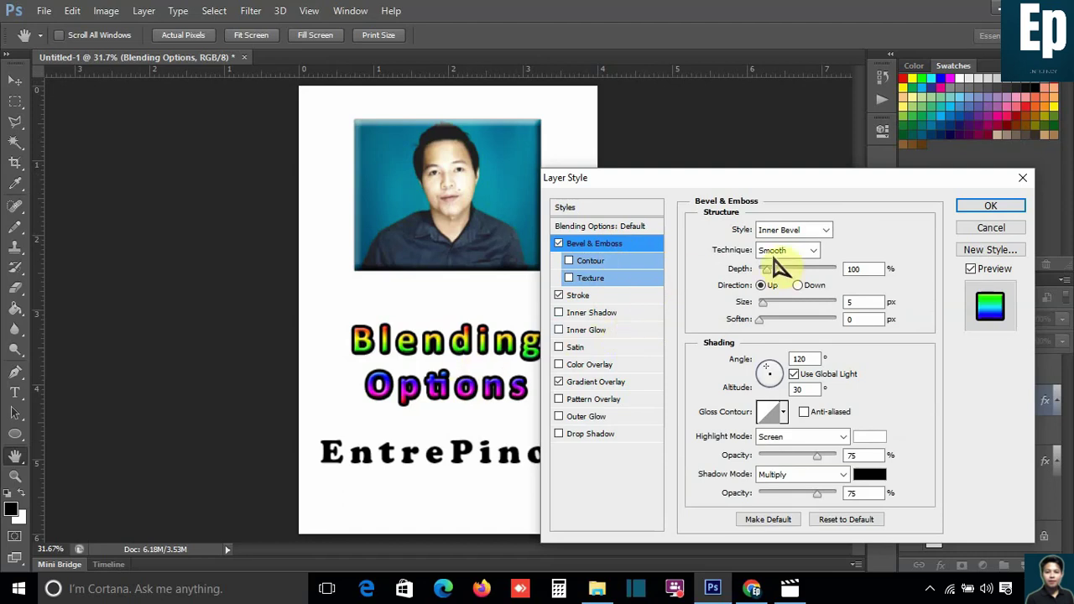
mouse_move(762, 302)
mouse_down()
mouse_move(791, 302)
mouse_move(769, 319)
mouse_up()
click(757, 319)
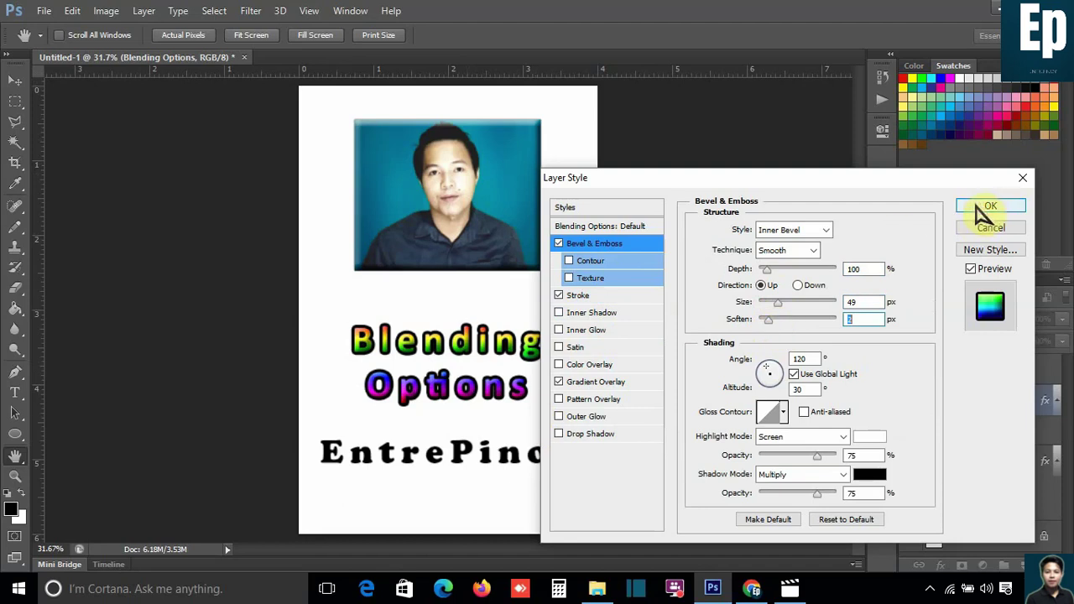
click(593, 313)
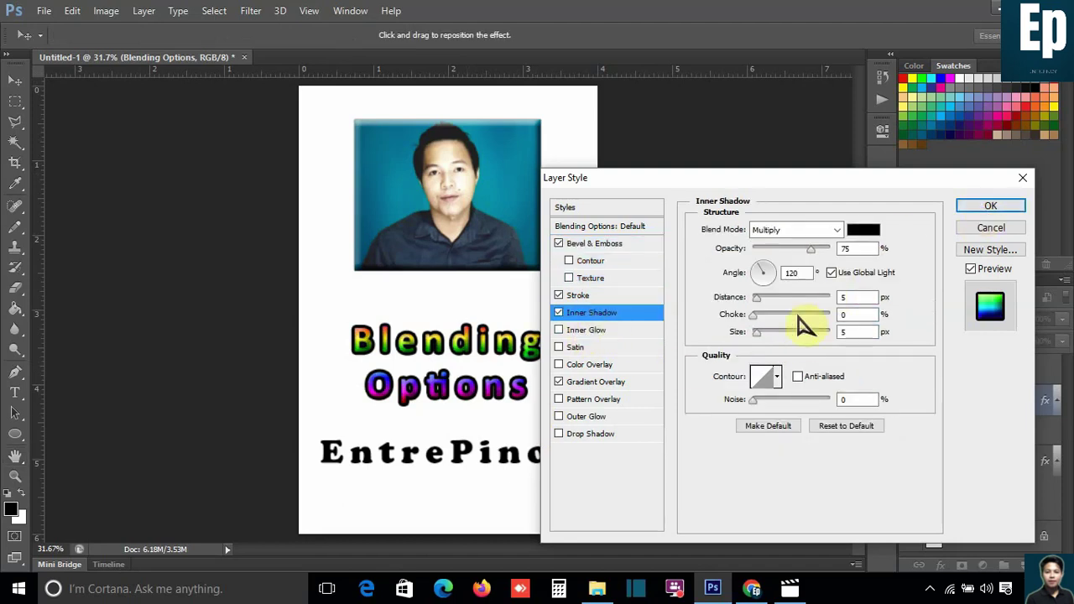
Add a pale-yellow Inner Glow and 50% Multiply Satin, keeping glow and shadow colours unchanged.
click(586, 329)
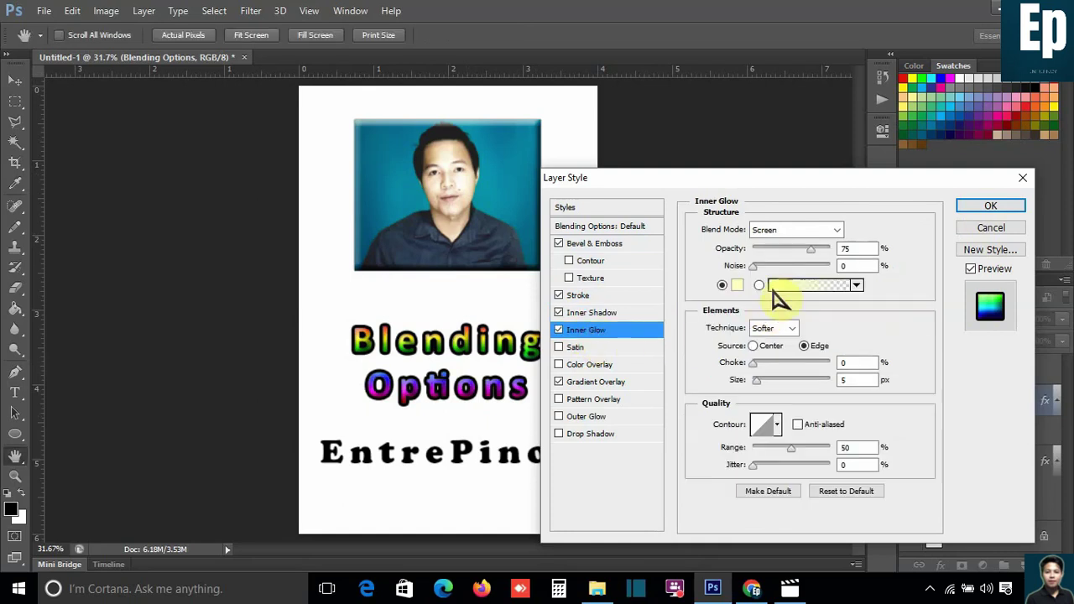
click(738, 289)
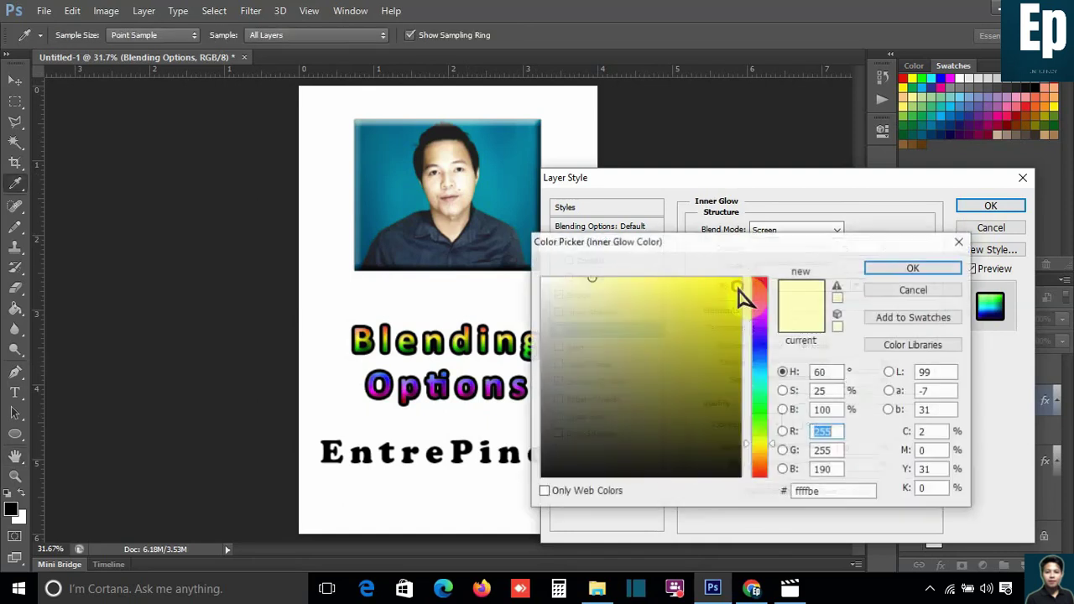
click(920, 282)
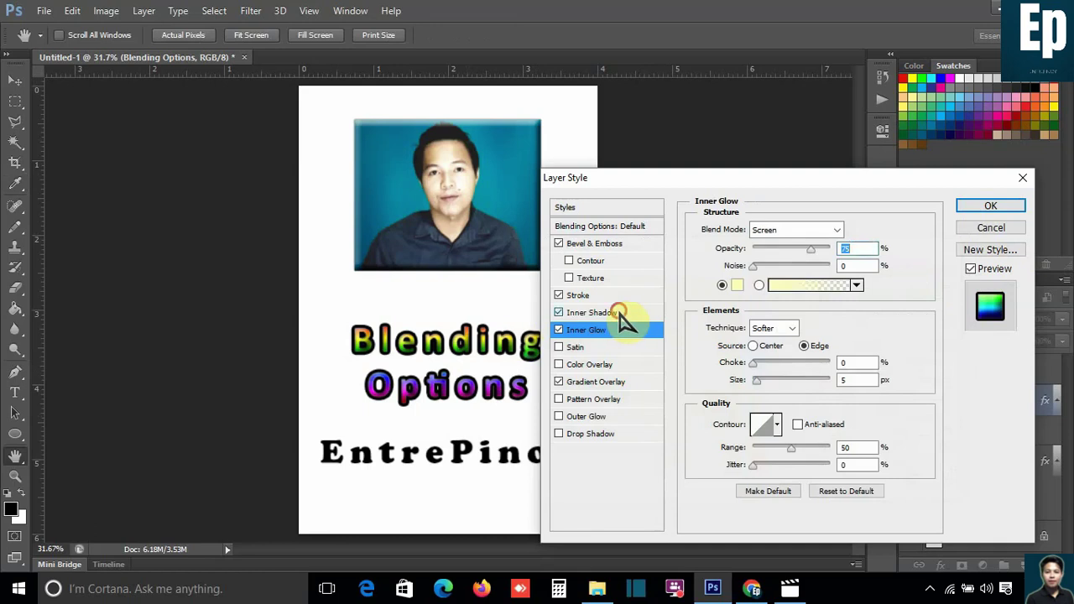
click(620, 313)
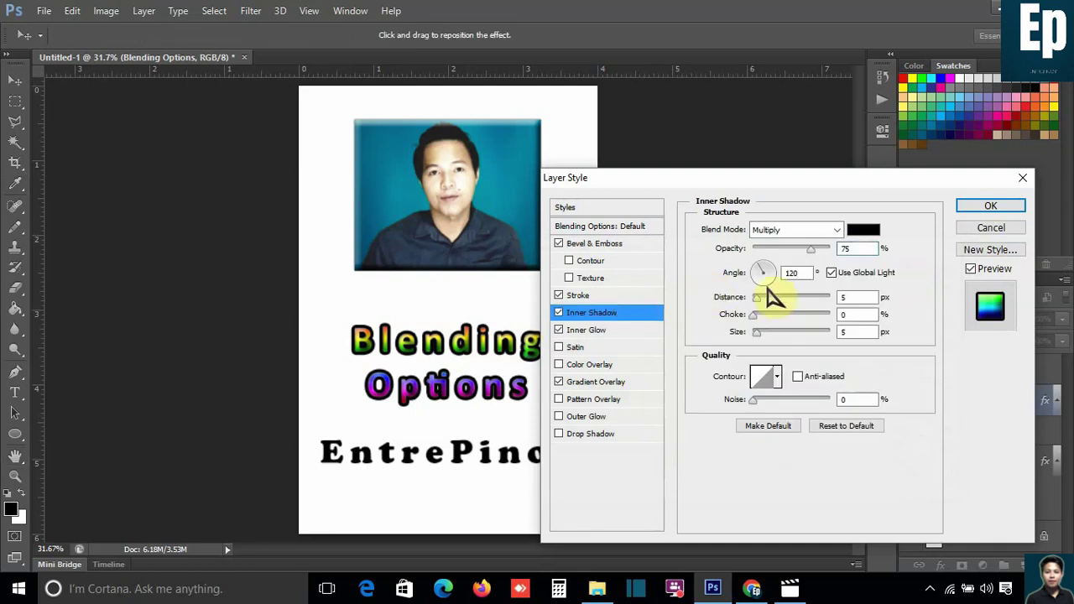
click(867, 231)
click(928, 291)
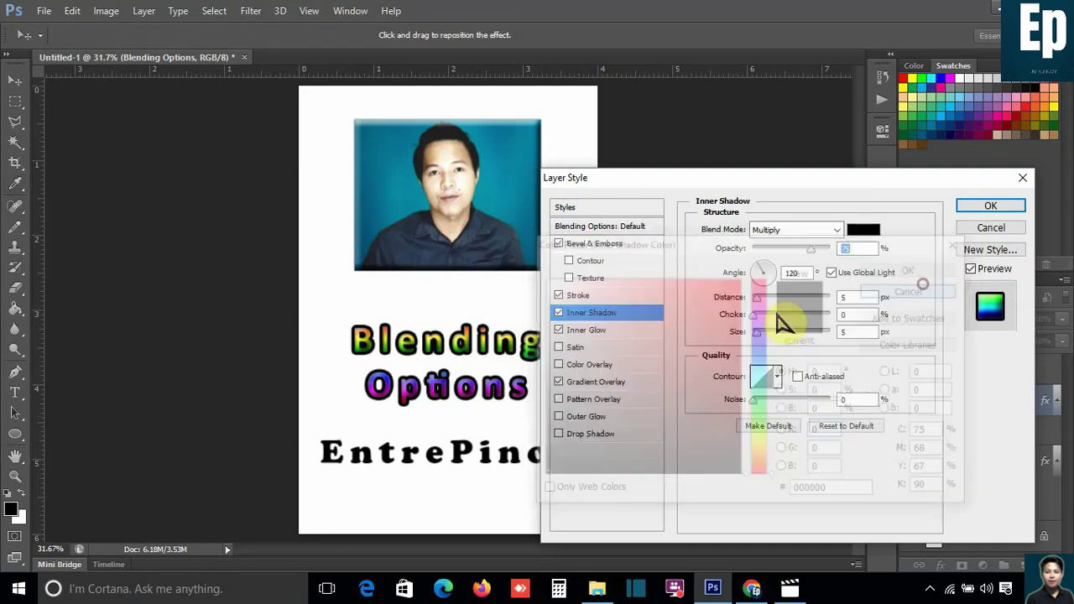
click(582, 346)
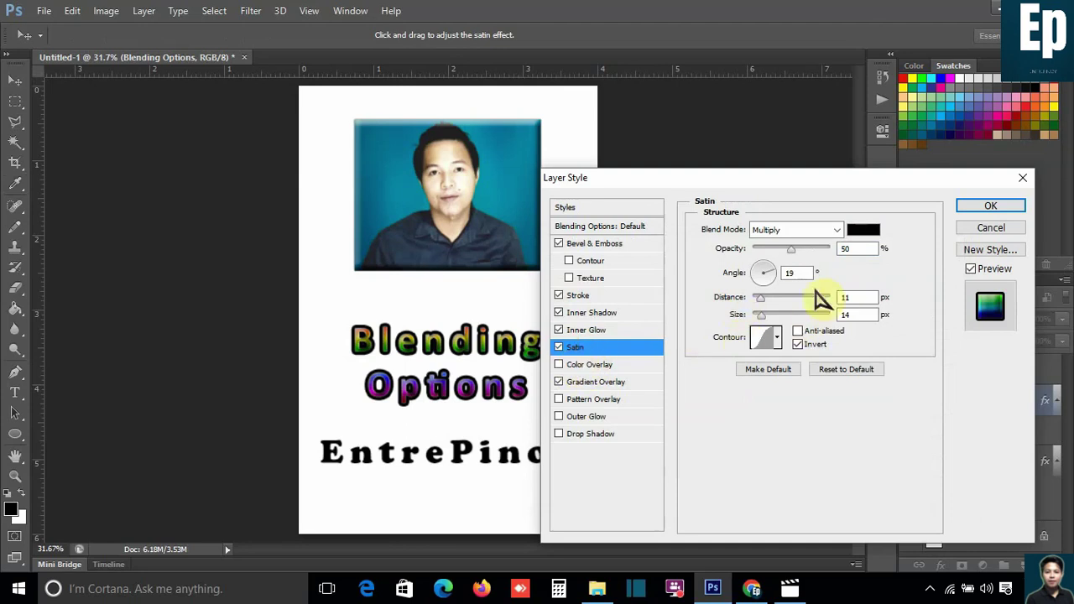
Change the satin blend mode from Multiply to Normal, keeping 50% opacity.
click(836, 229)
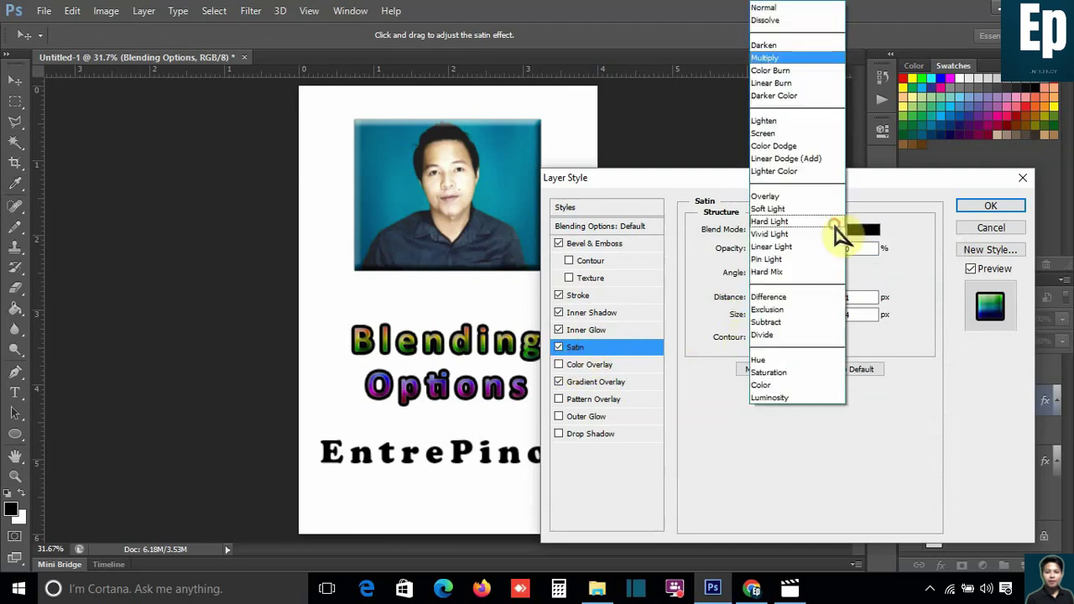
click(787, 8)
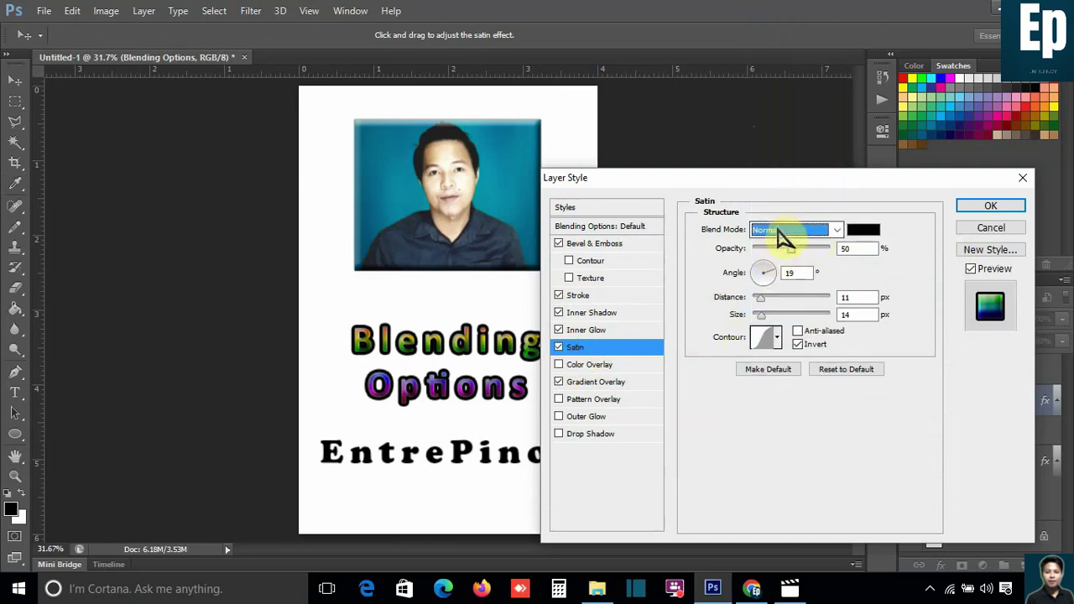
click(835, 230)
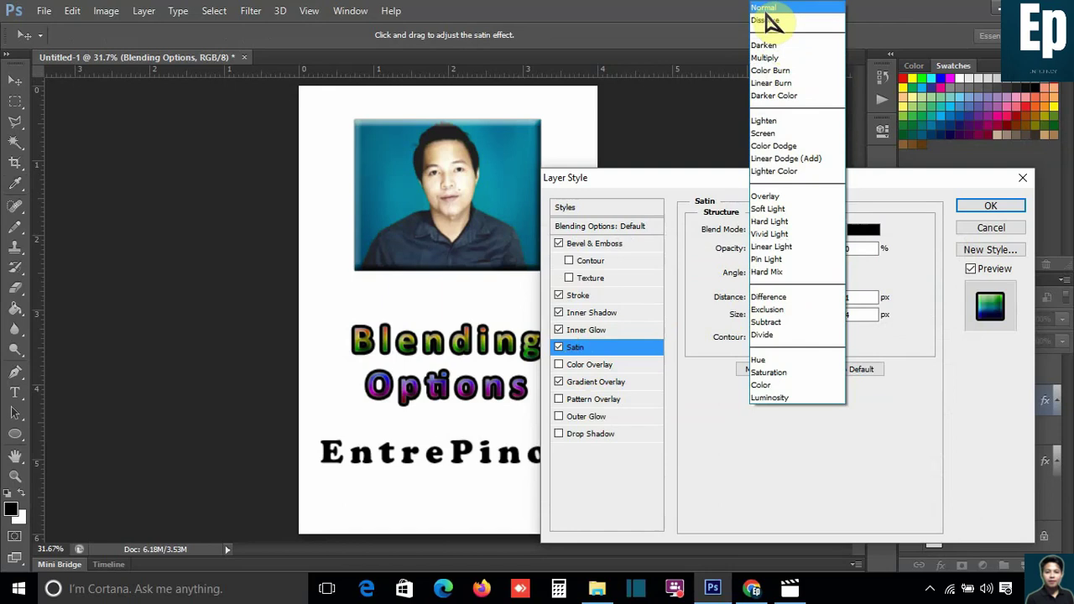
click(766, 9)
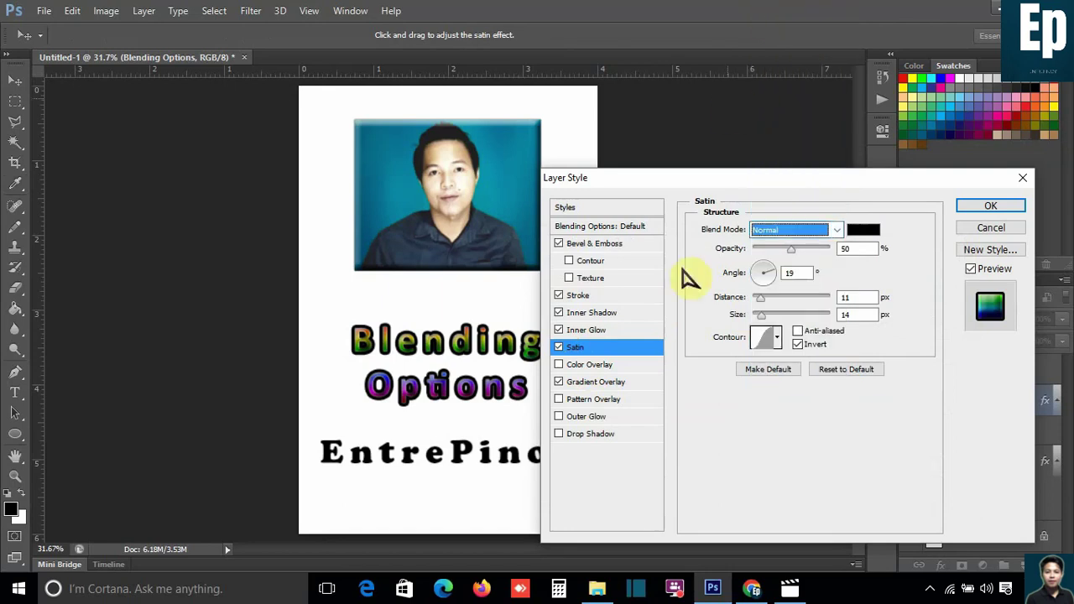
Turn on Outer Glow for the Blending Options text with a red glow colour.
click(592, 417)
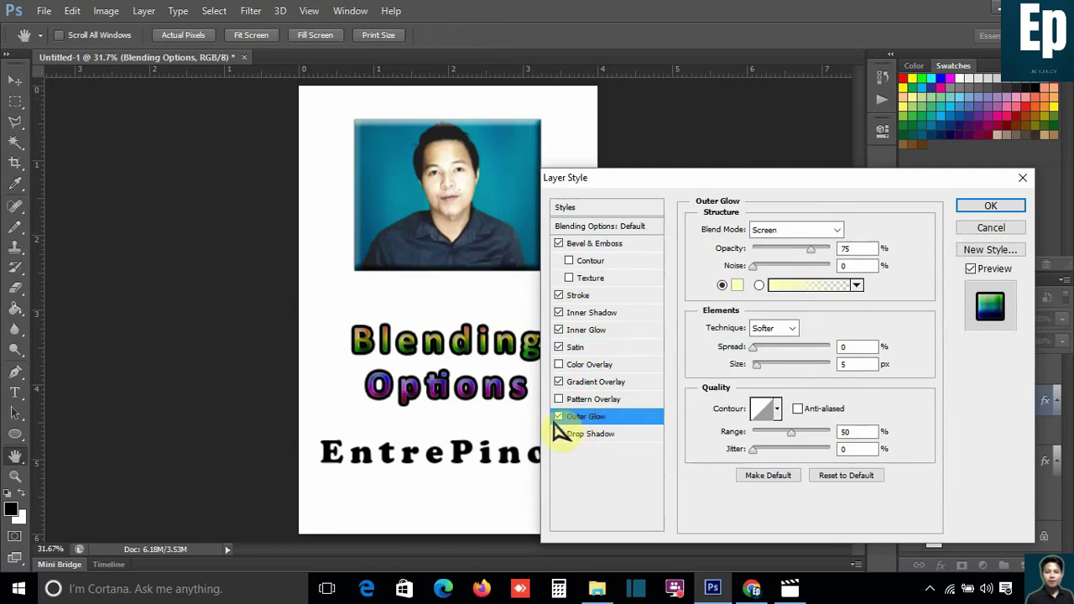
click(737, 286)
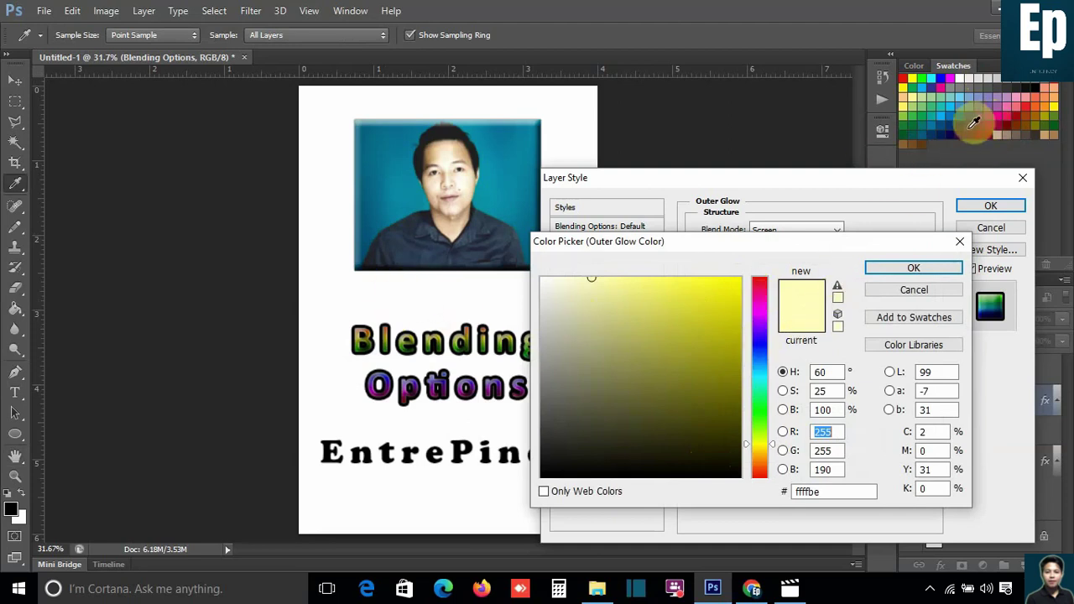
click(1059, 89)
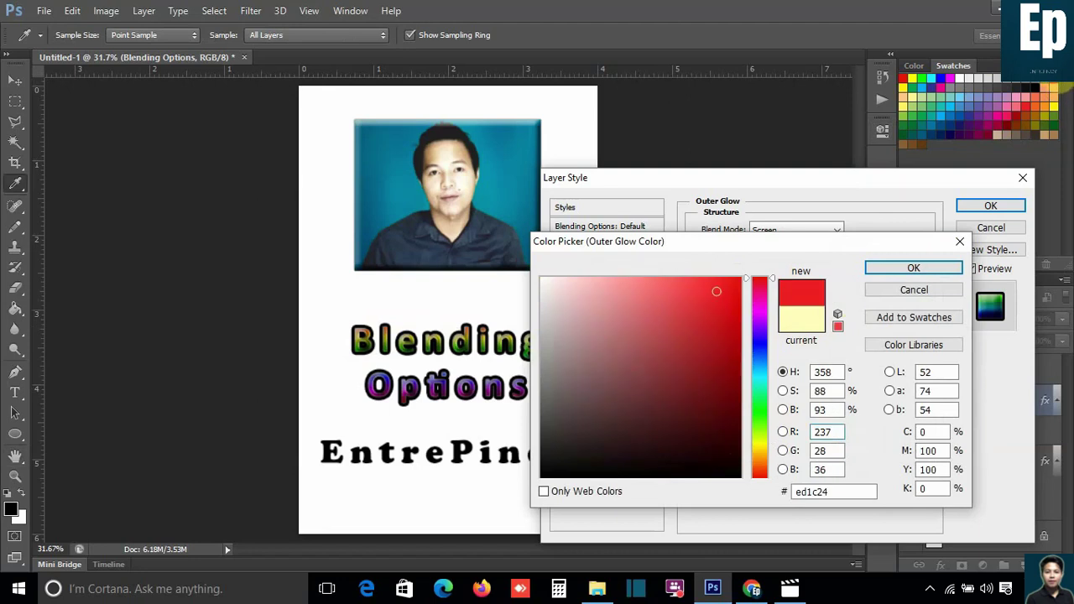
click(912, 268)
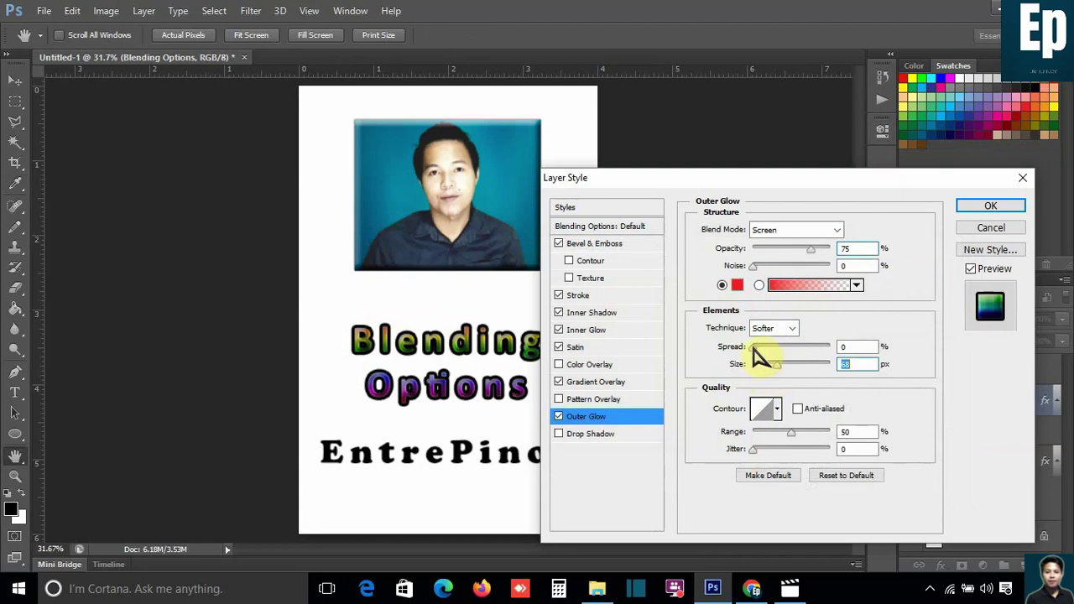
Set the red outer glow to Normal mode with 19% spread and smaller size, and enable Drop Shadow.
click(835, 230)
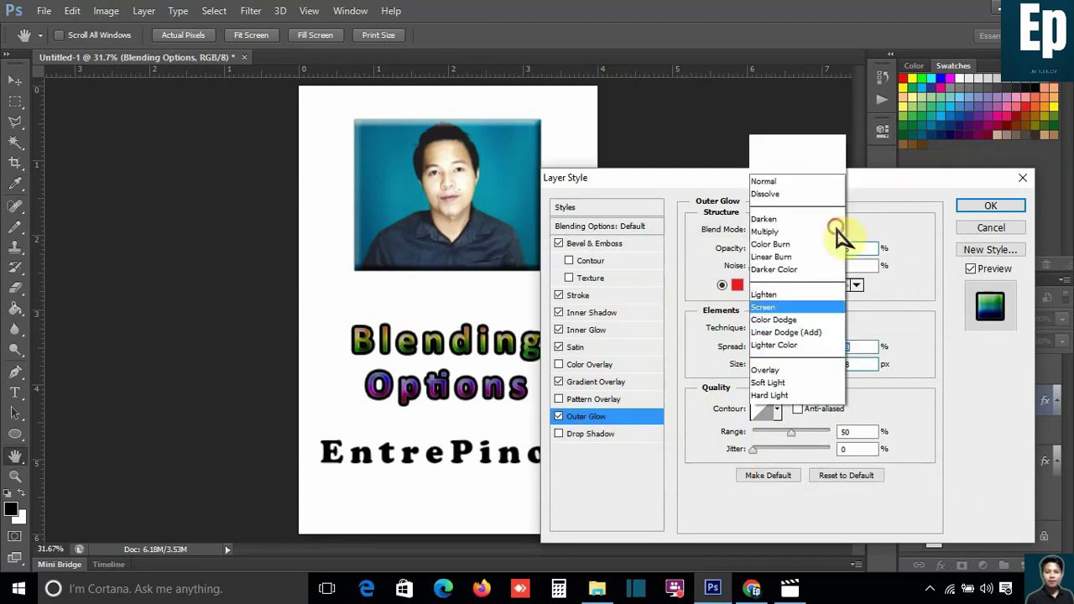
click(765, 7)
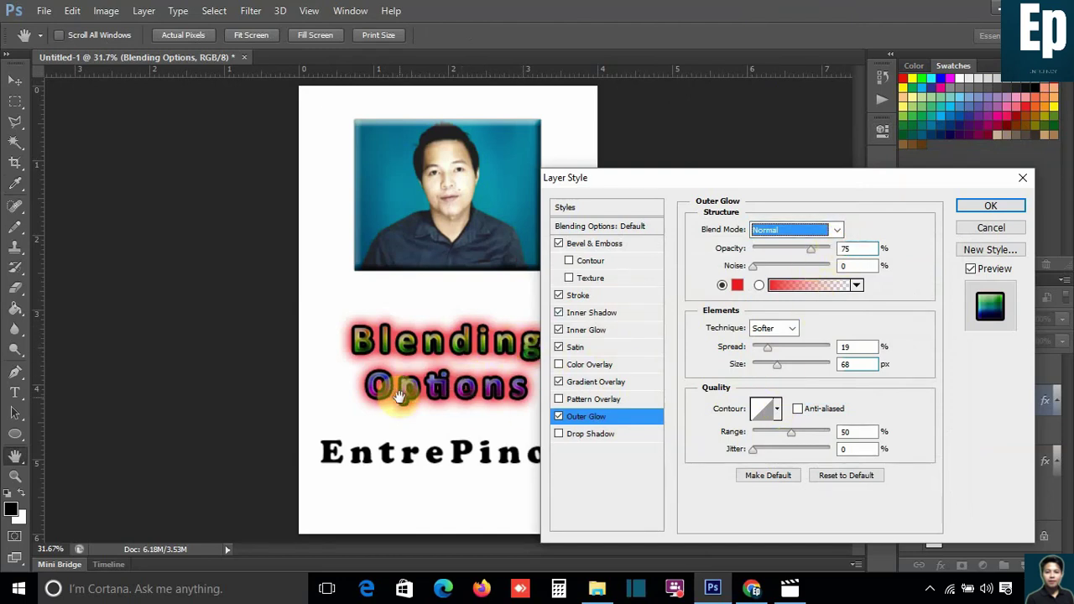
click(838, 231)
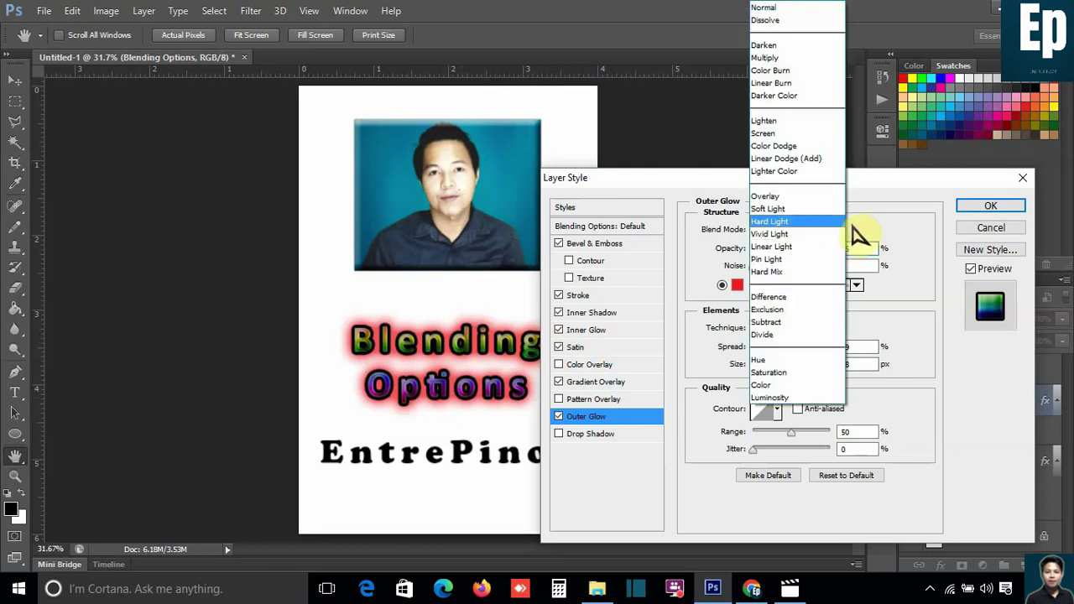
click(880, 222)
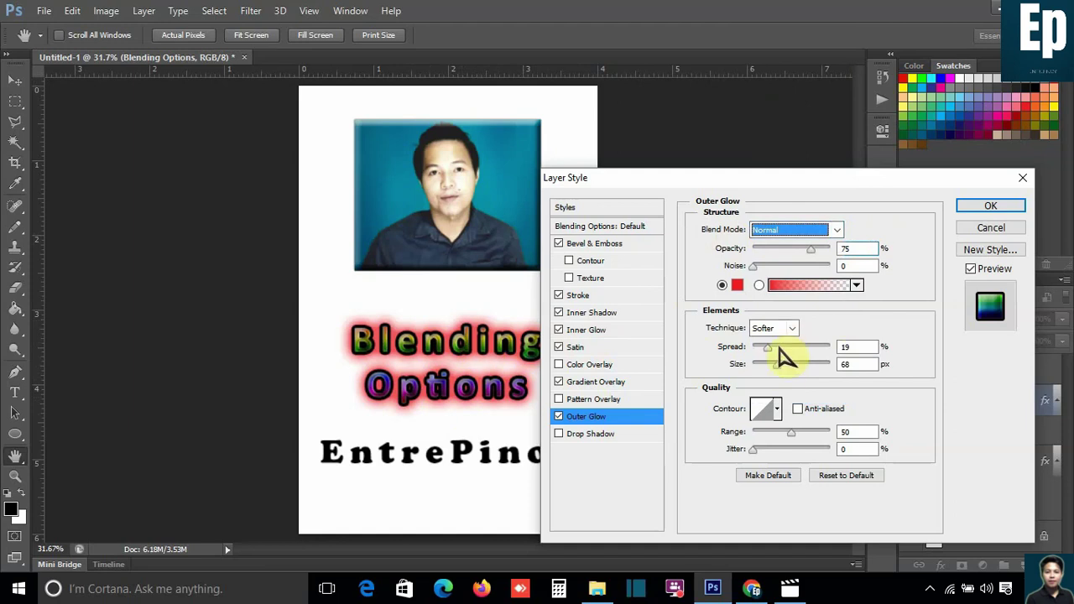
drag(777, 369, 771, 370)
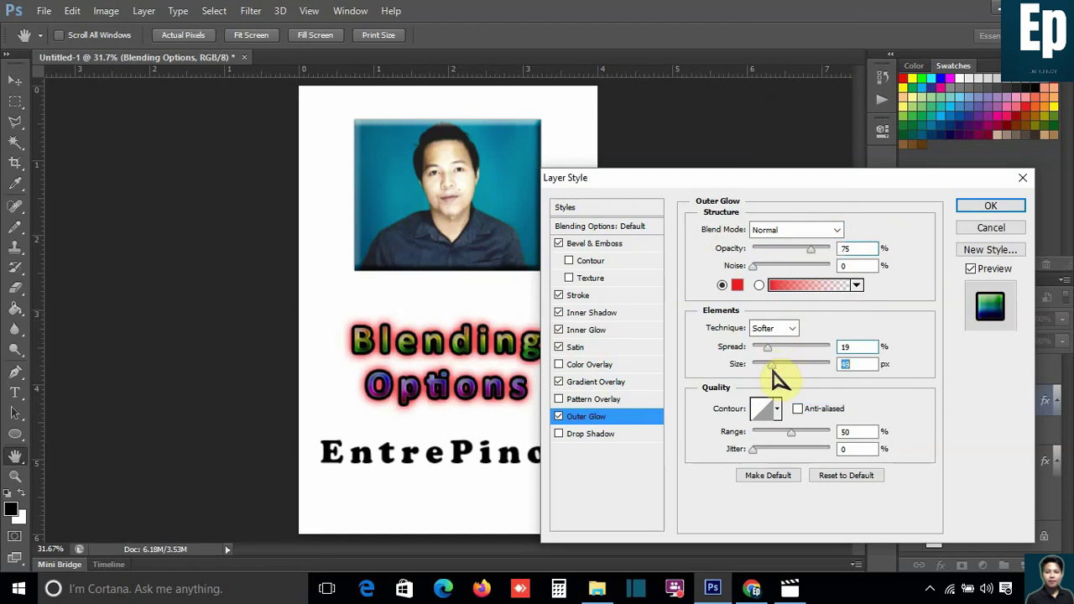
click(598, 435)
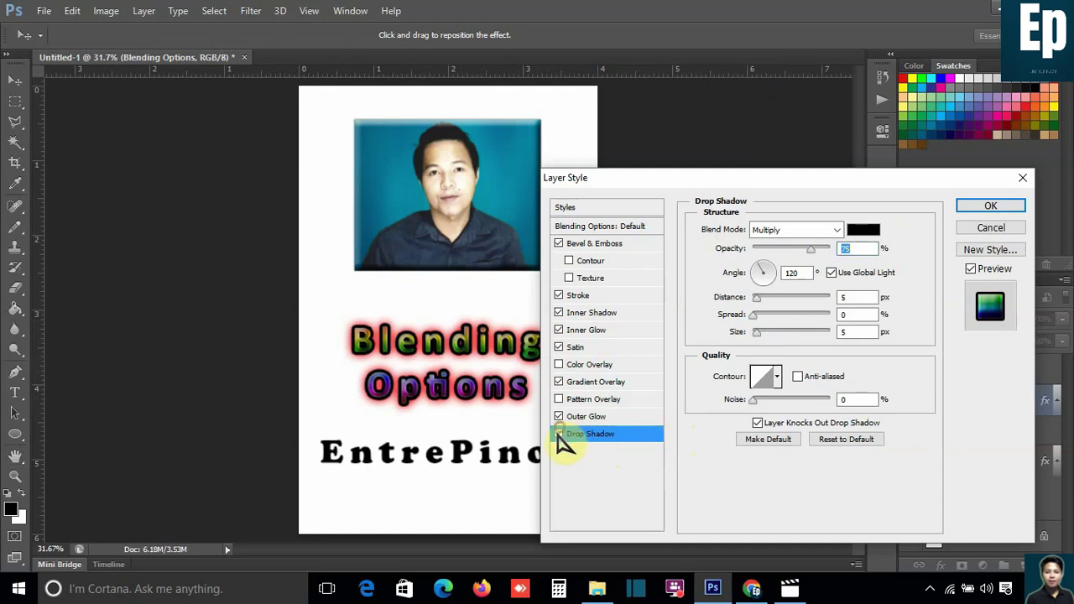
Apply the Layer Style effects and select the EntrePinoy text layer.
click(1007, 208)
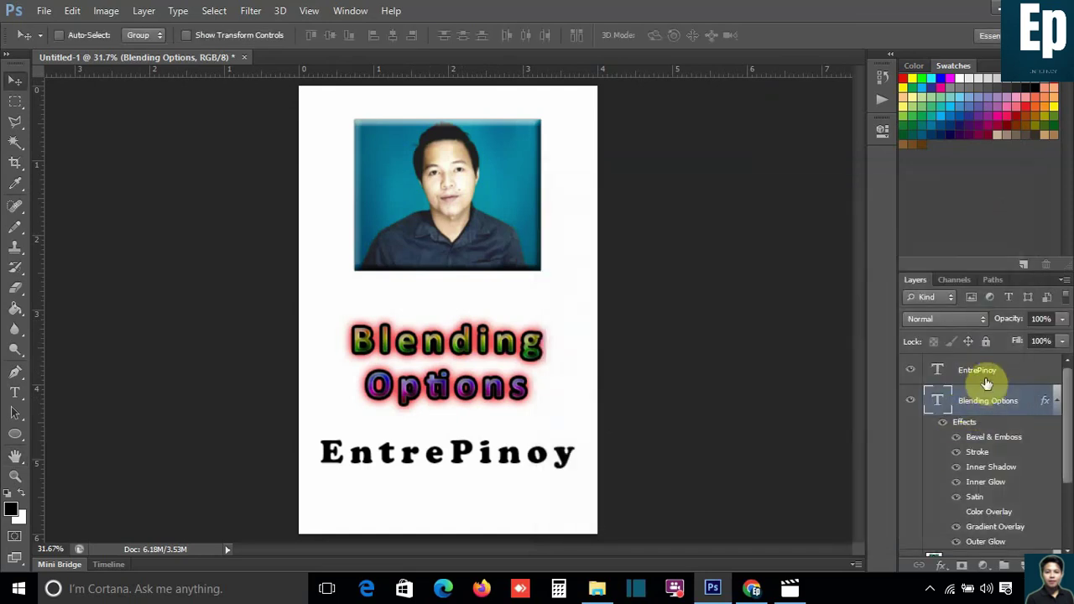
click(982, 372)
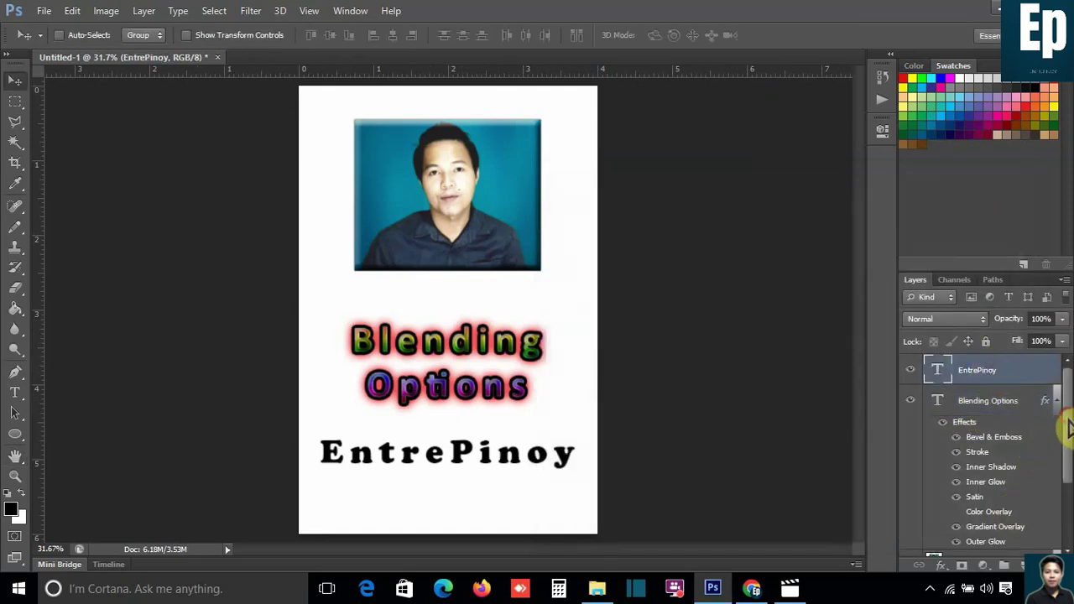
mouse_move(1069, 429)
mouse_down()
mouse_move(1069, 504)
mouse_move(1070, 471)
mouse_up()
scroll(1070, 471, up, 1)
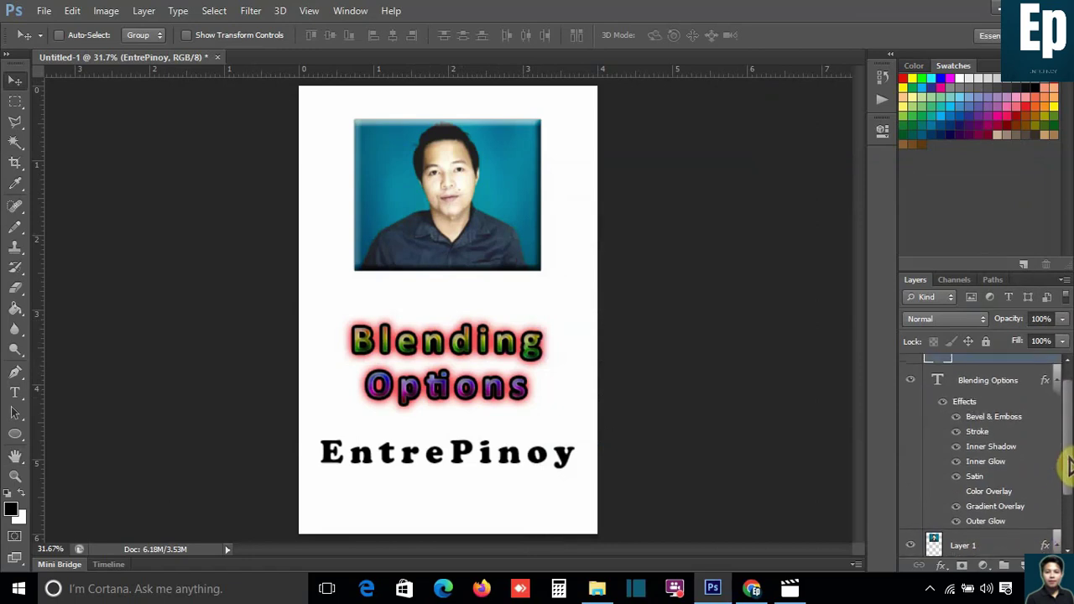
scroll(1070, 433, up, 2)
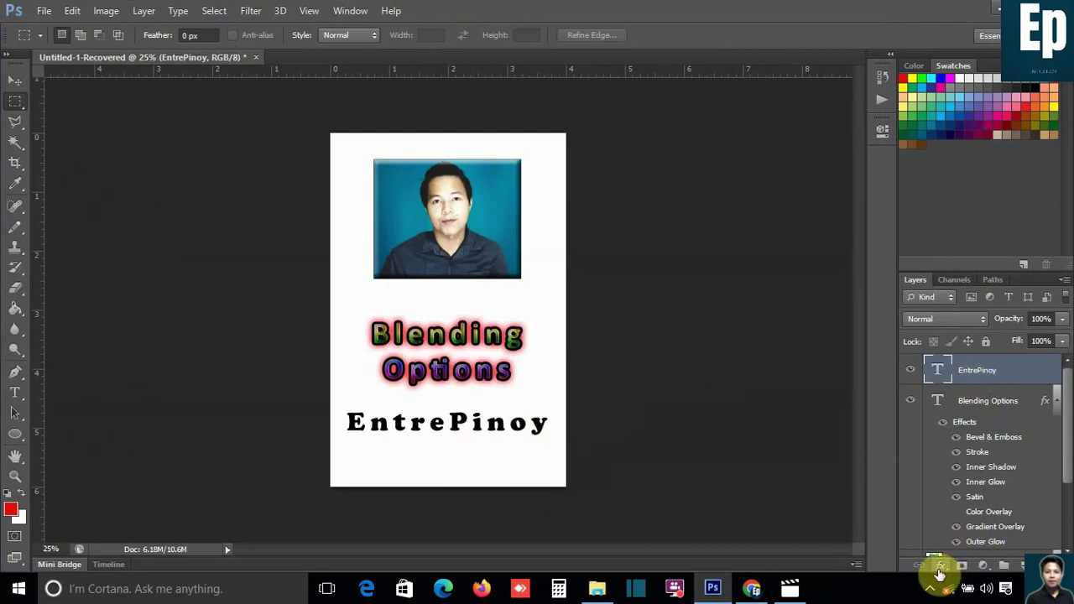
Bring up the fx layer-effects list for the EntrePinoy text layer.
click(939, 566)
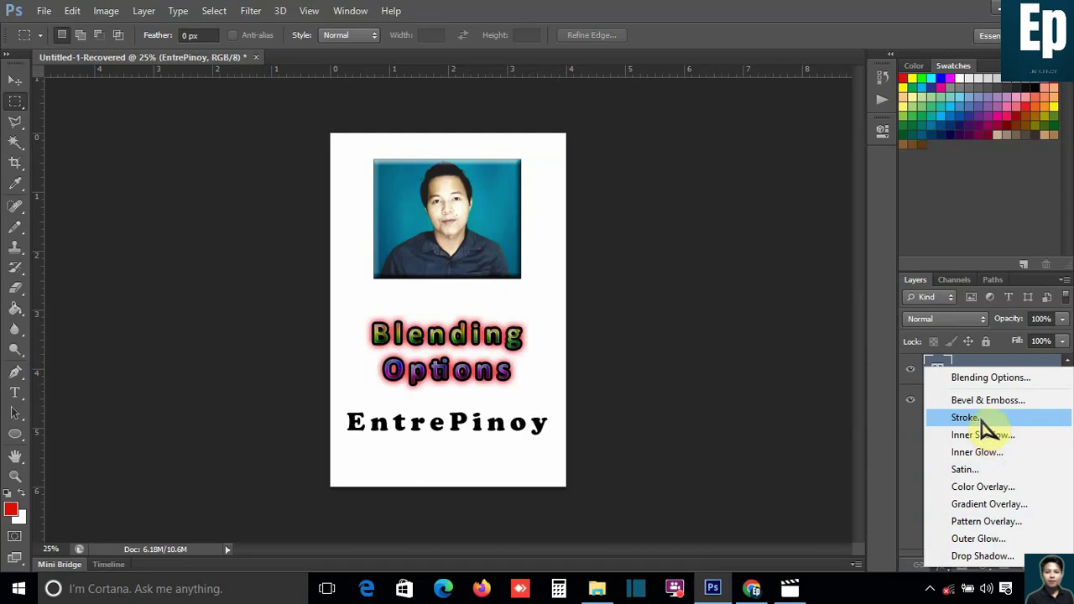
Give EntrePinoy a dark blue Color Overlay and enable a default Bevel & Emboss.
click(974, 488)
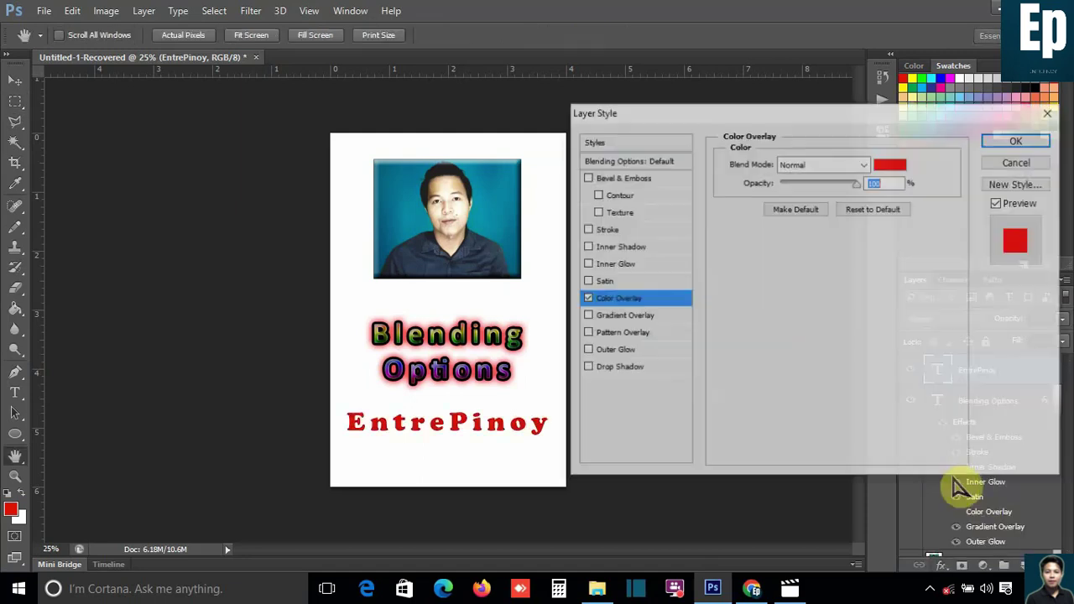
click(886, 163)
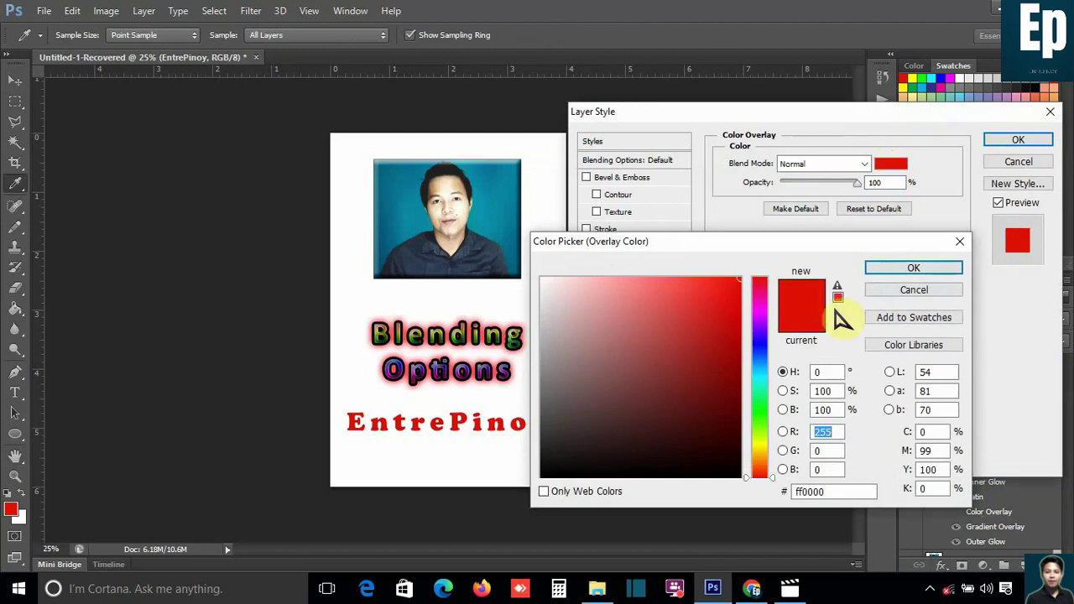
click(760, 340)
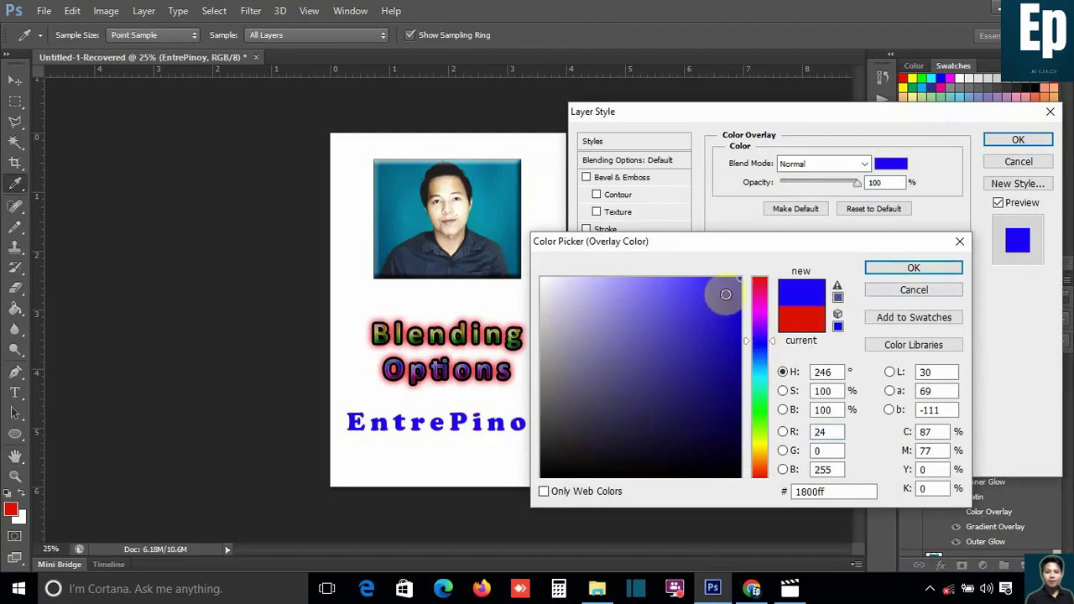
mouse_move(719, 338)
mouse_down()
mouse_move(728, 372)
mouse_move(728, 349)
mouse_up()
click(903, 269)
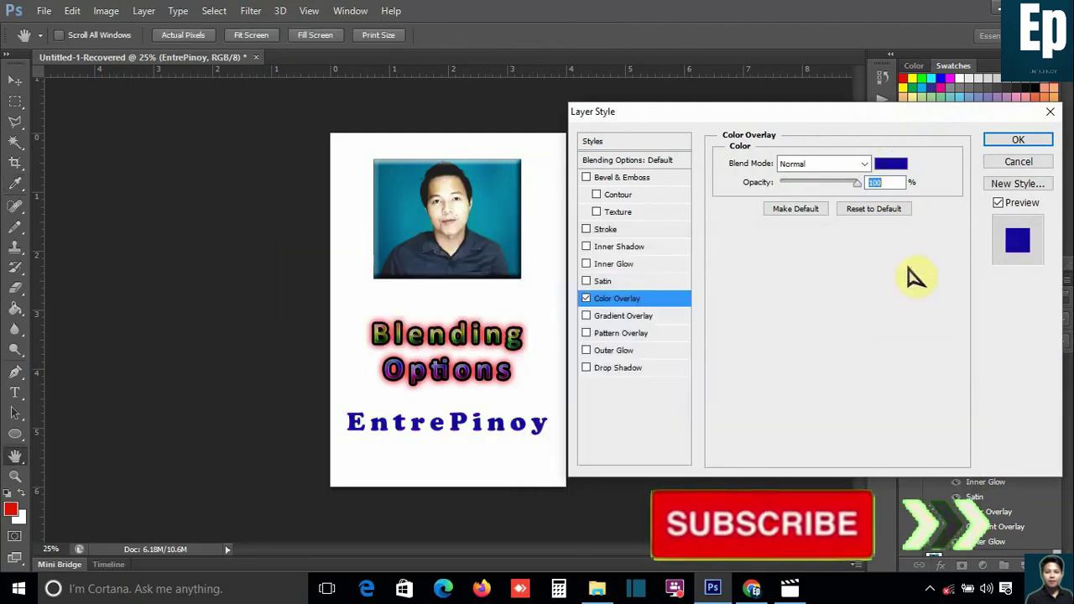
drag(887, 116, 894, 189)
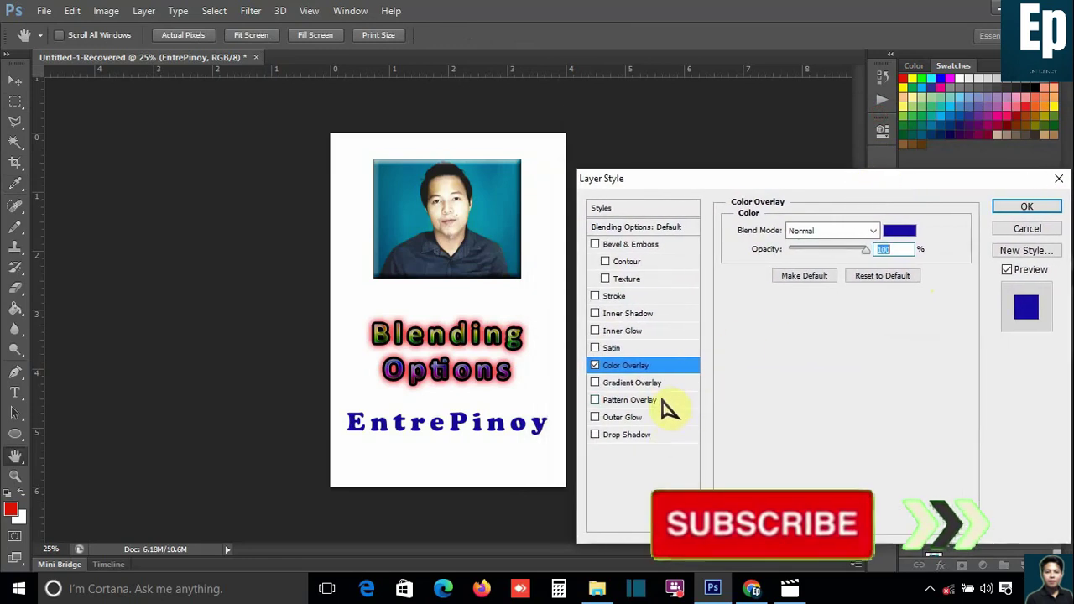
click(640, 245)
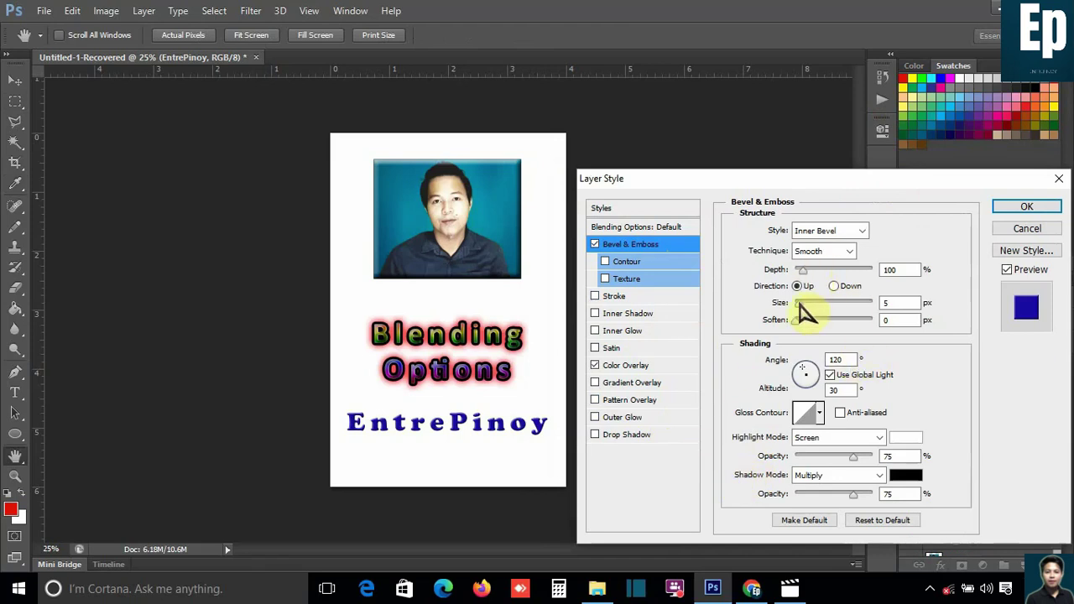
Make the EntrePinoy bevel a 13 px Inner Bevel after briefly trying Outer Bevel.
drag(800, 303, 804, 304)
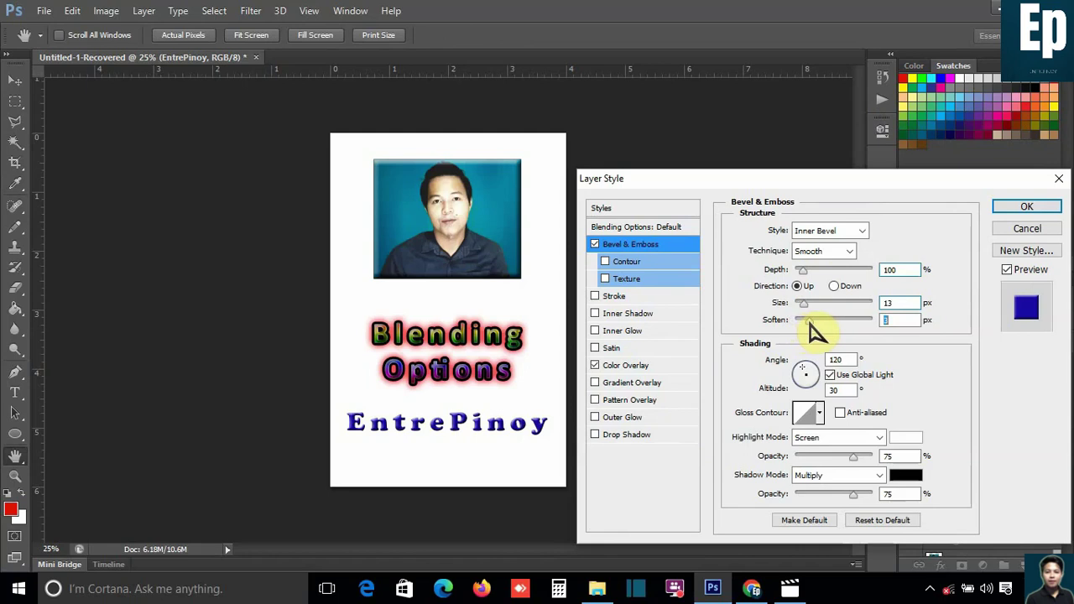
click(860, 232)
click(829, 247)
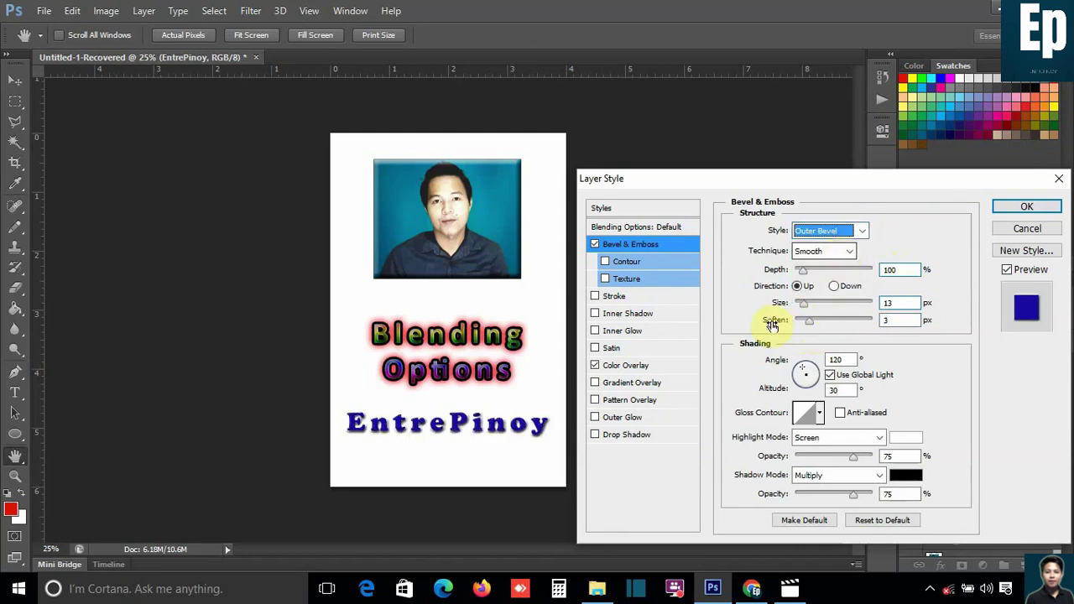
click(861, 231)
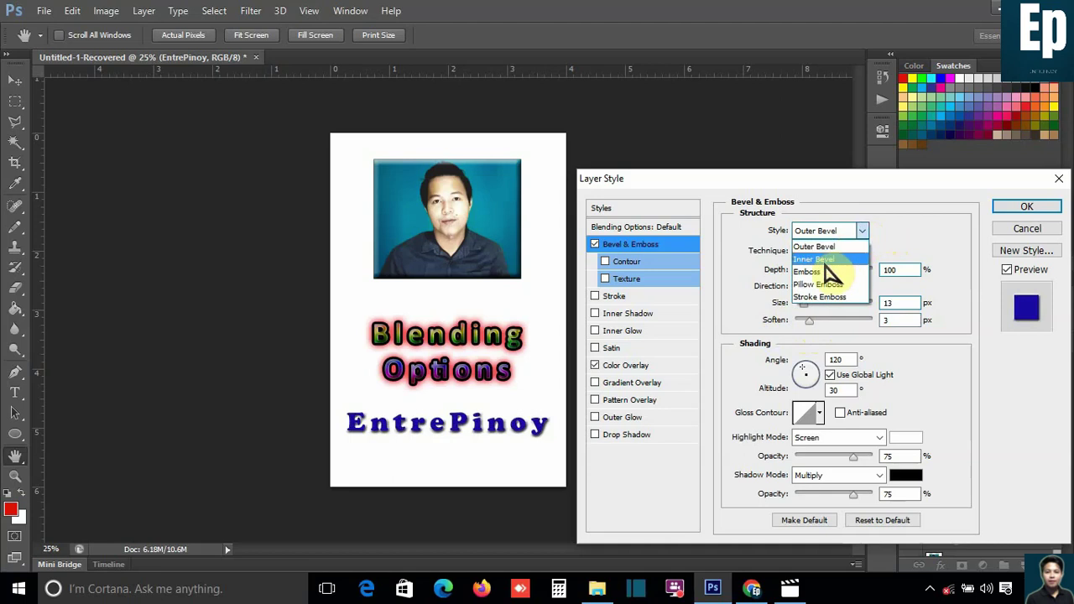
click(825, 260)
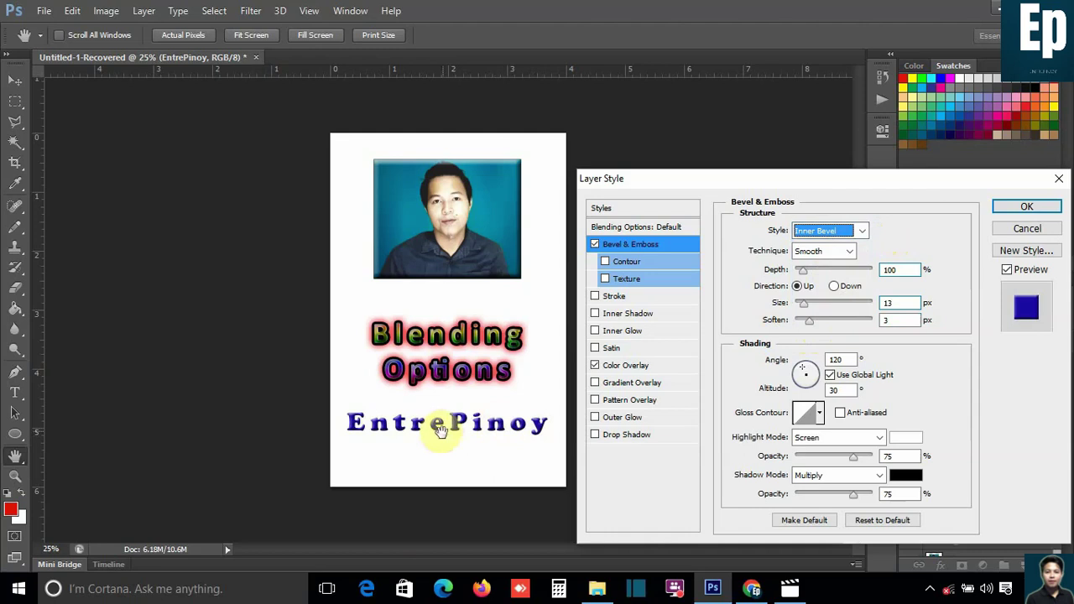